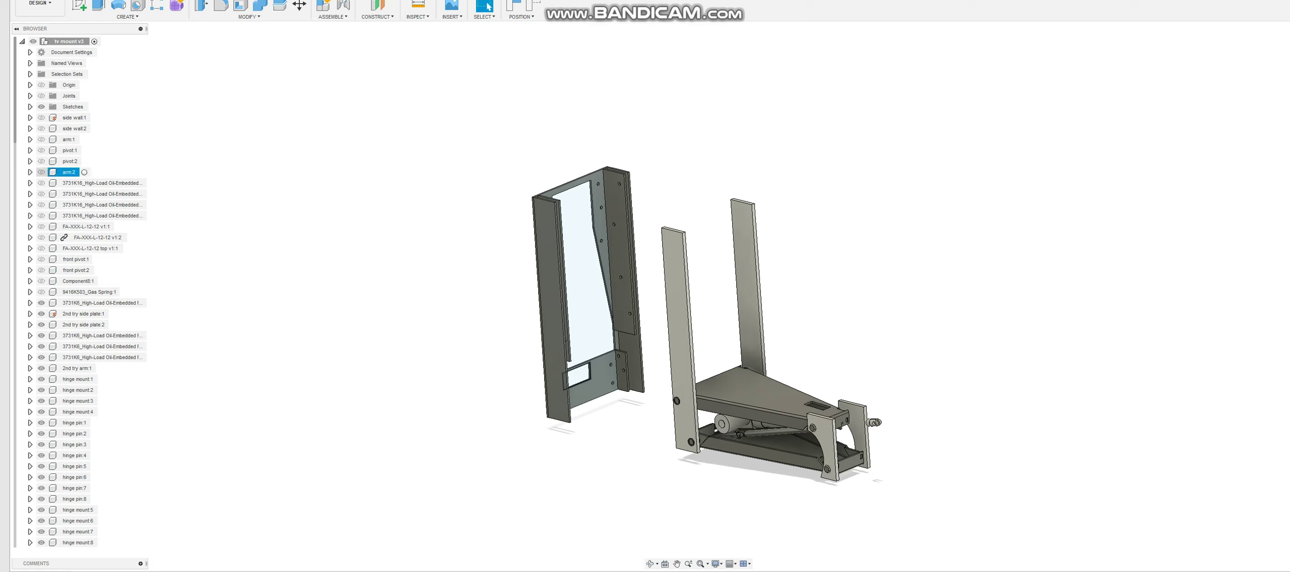
Step: Show the first 3731K16 bearing, both side walls, both arms and both pivots of the earlier design
click(96, 183)
click(42, 183)
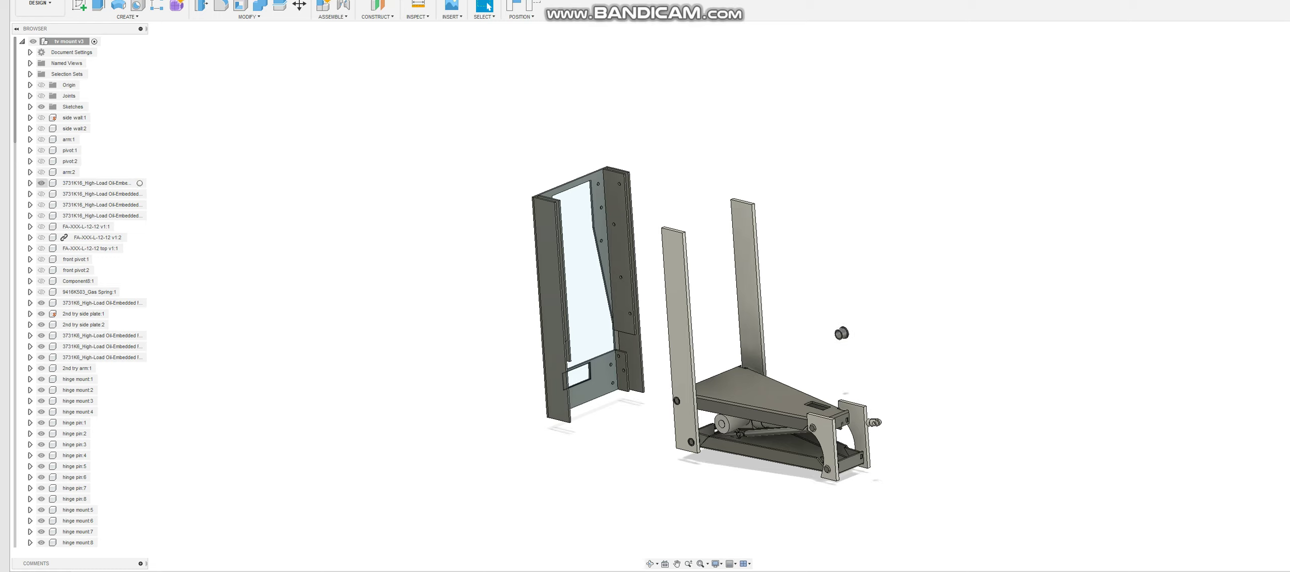
click(41, 118)
click(41, 129)
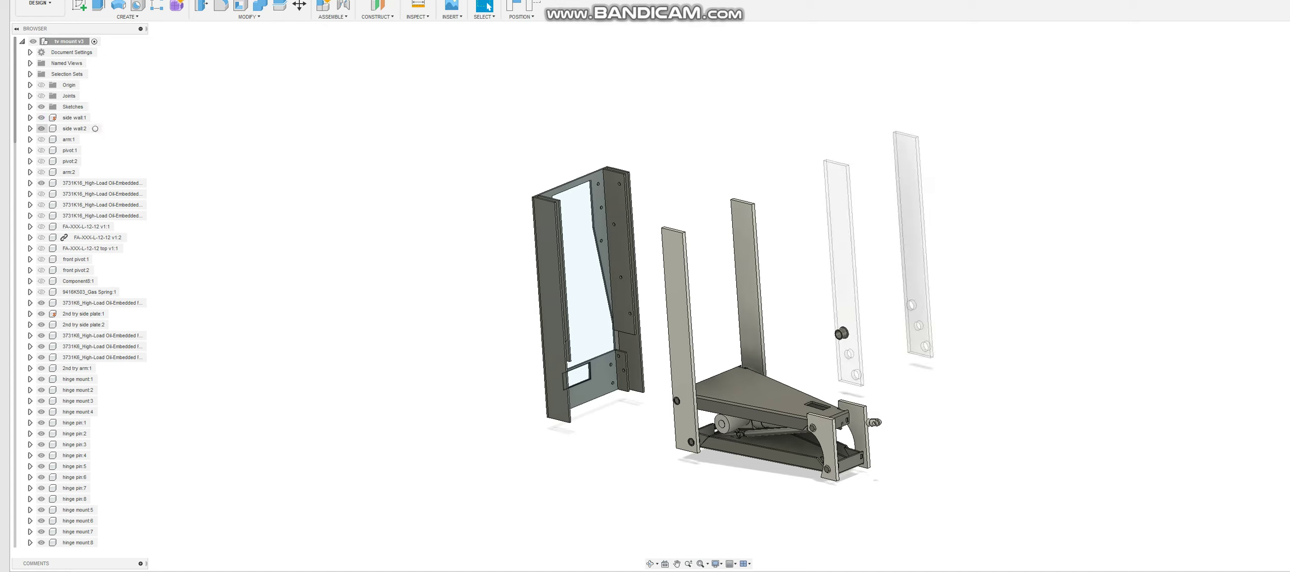
click(41, 139)
click(42, 150)
click(41, 161)
click(42, 172)
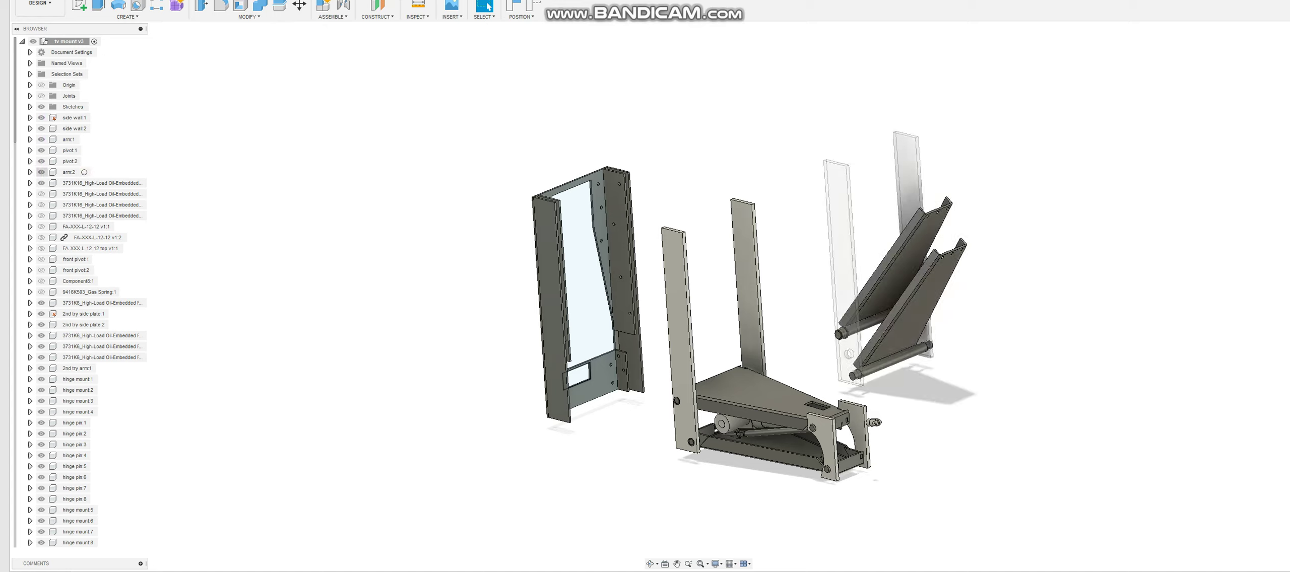
Step: Hide the earlier design's pivots, arms and side walls again
click(41, 161)
click(41, 172)
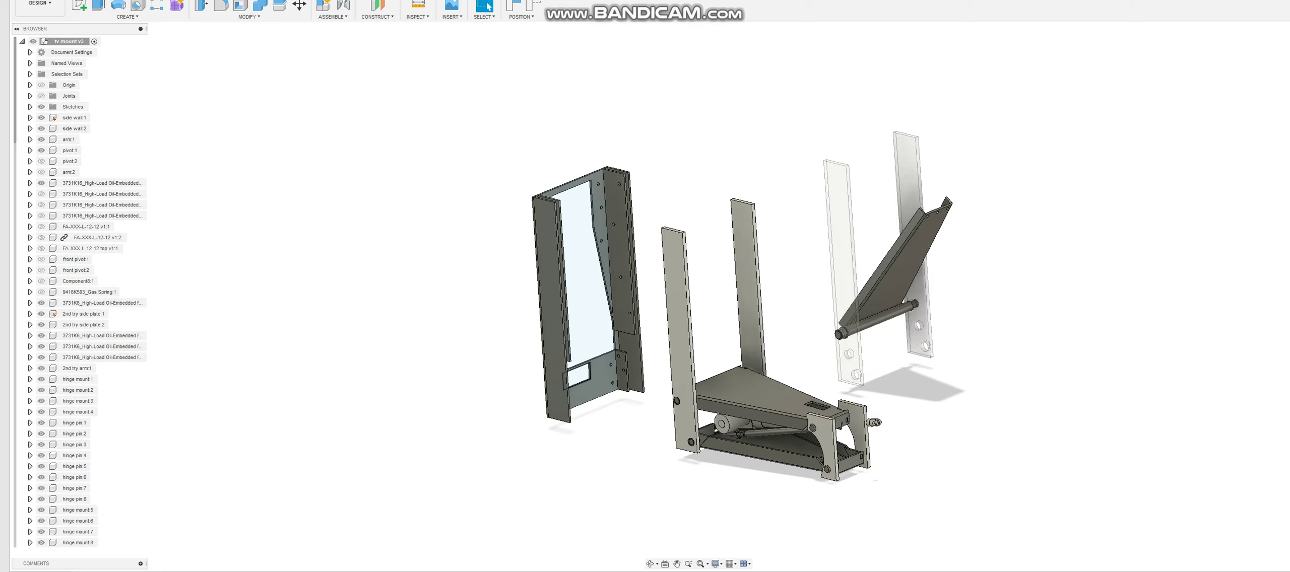
click(41, 151)
click(41, 140)
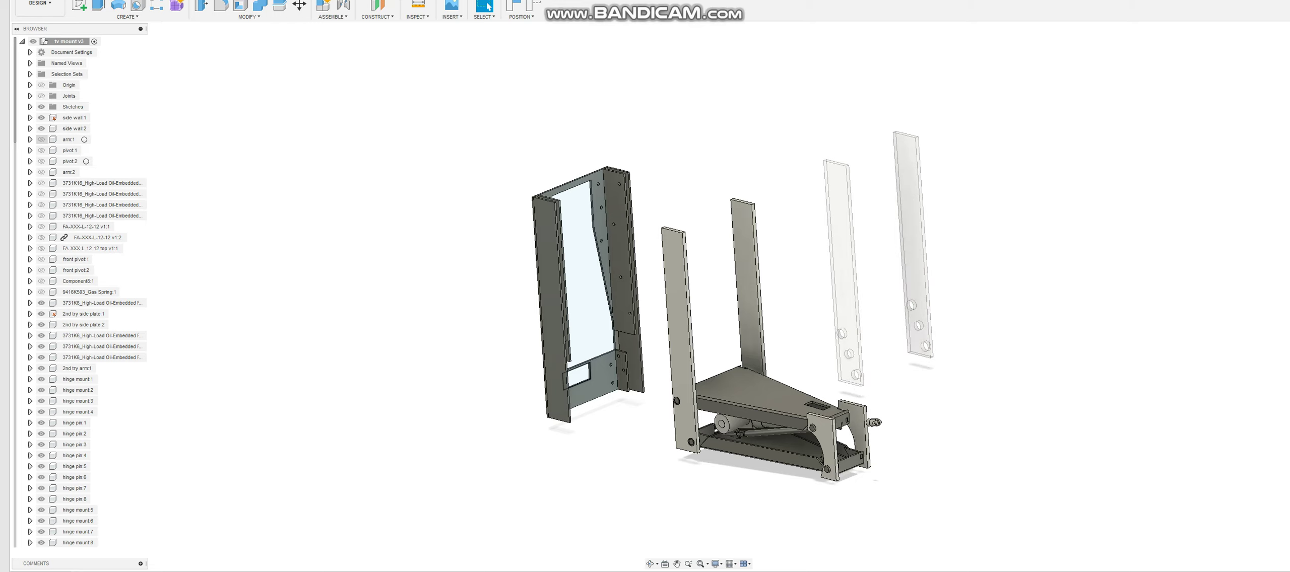
click(41, 129)
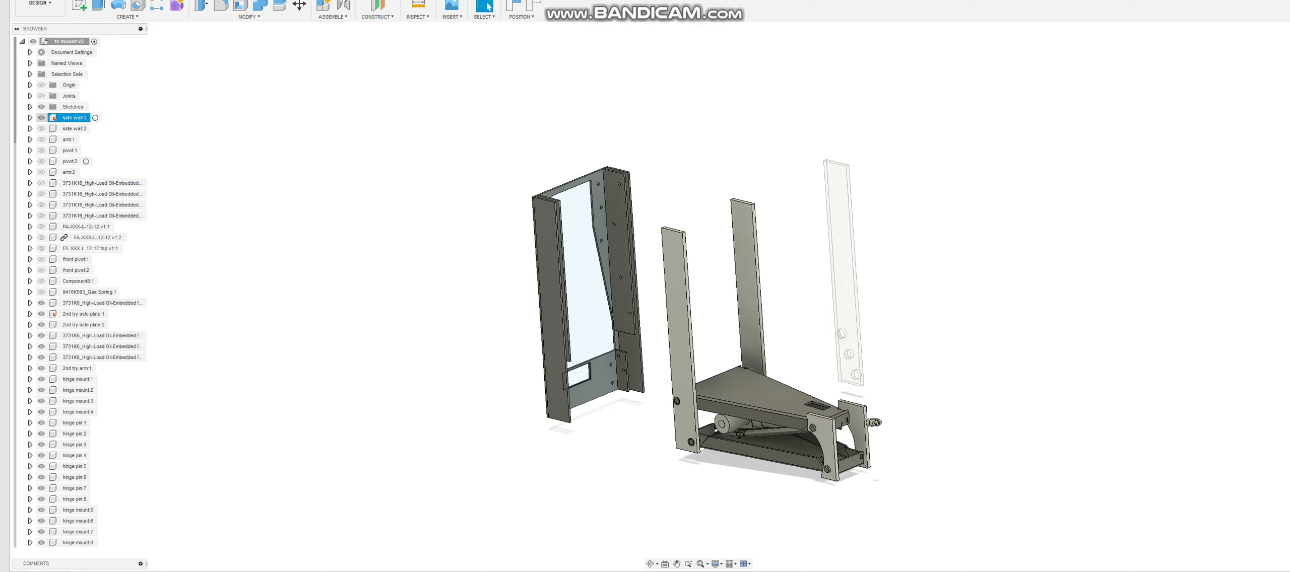
click(41, 118)
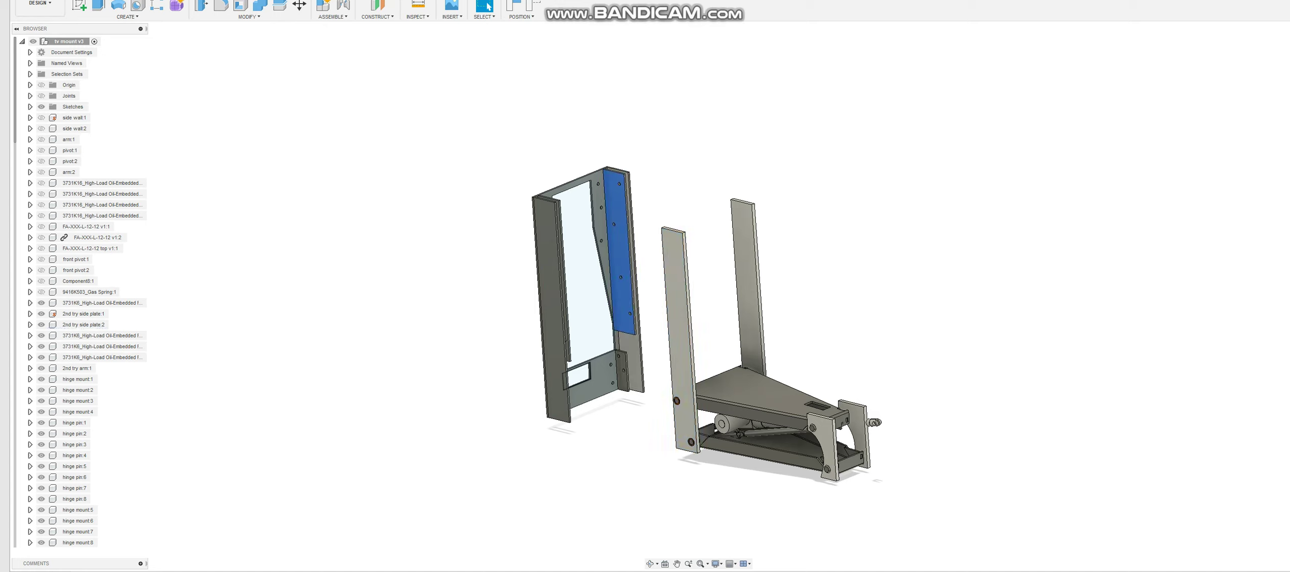
Step: Examine the lower arm, the cylinder between the arms and the near front pivot plate from the side
click(762, 454)
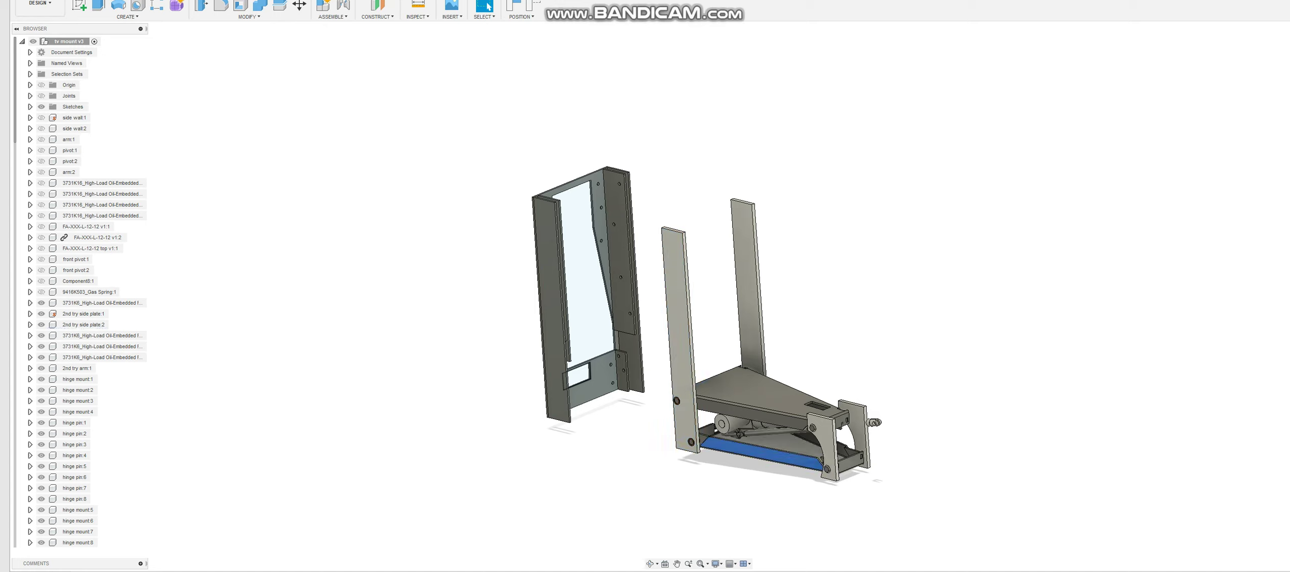
shift+middle_drag(762, 452, 772, 391)
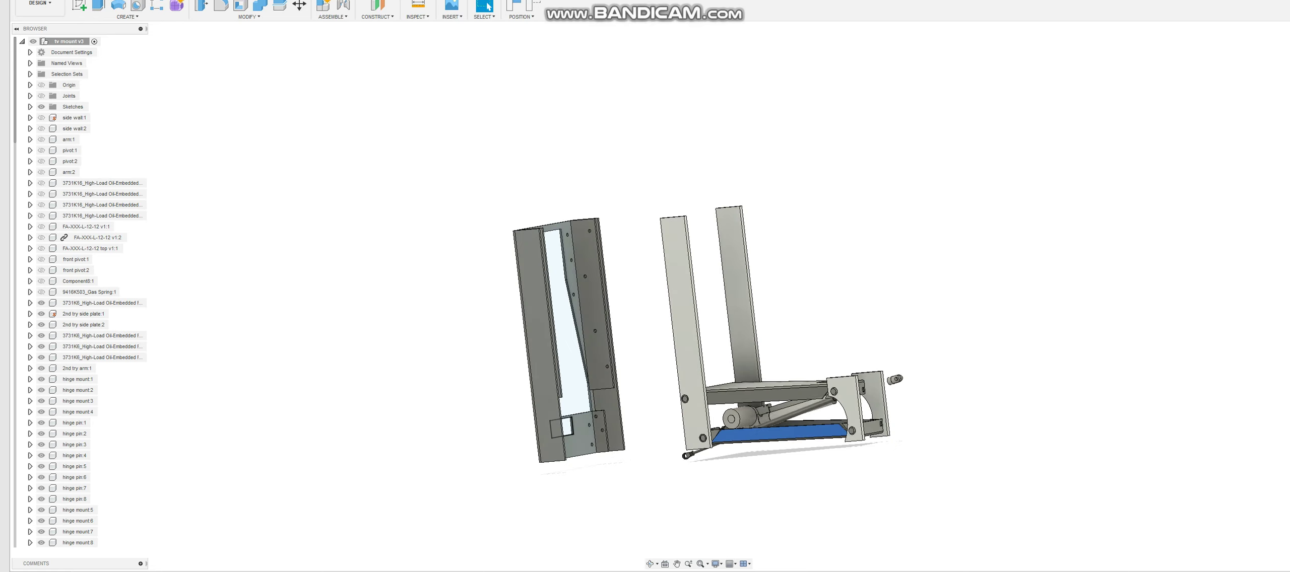
scroll(772, 391, up, 1)
scroll(783, 413, up, 3)
click(784, 412)
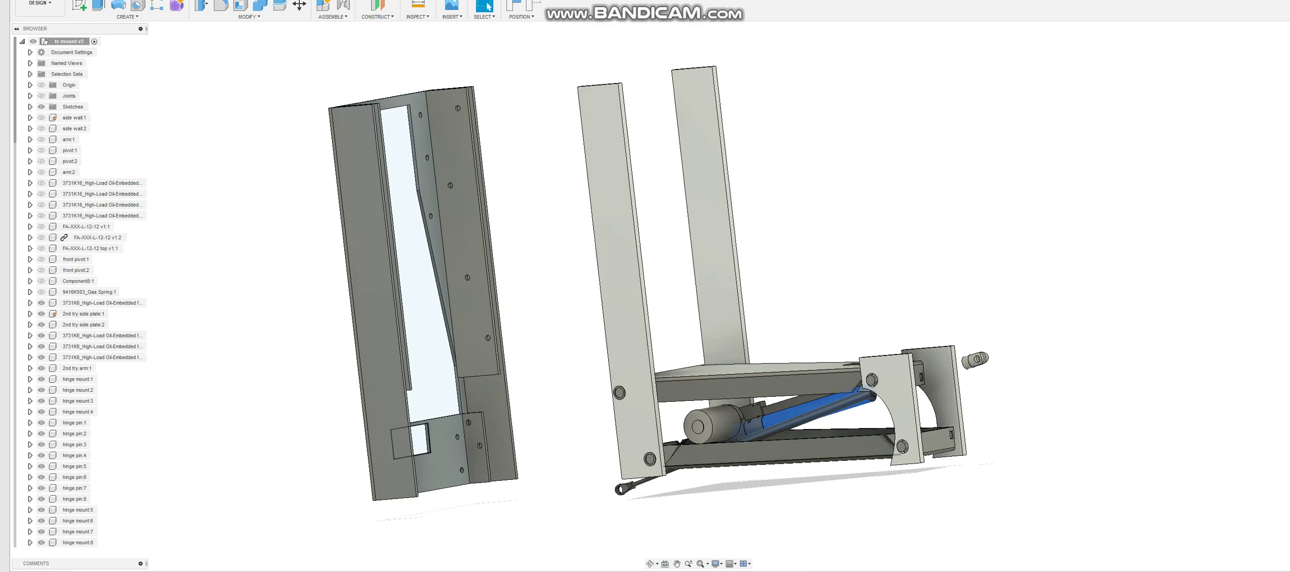
scroll(733, 484, down, 2)
shift+middle_drag(694, 330, 706, 315)
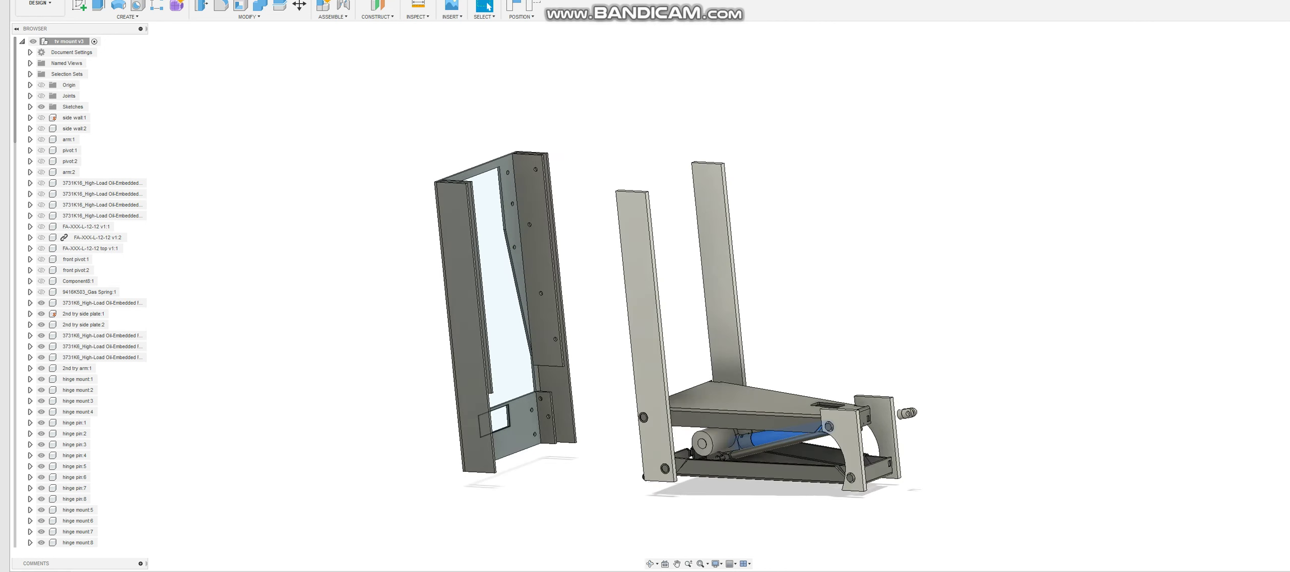
click(850, 448)
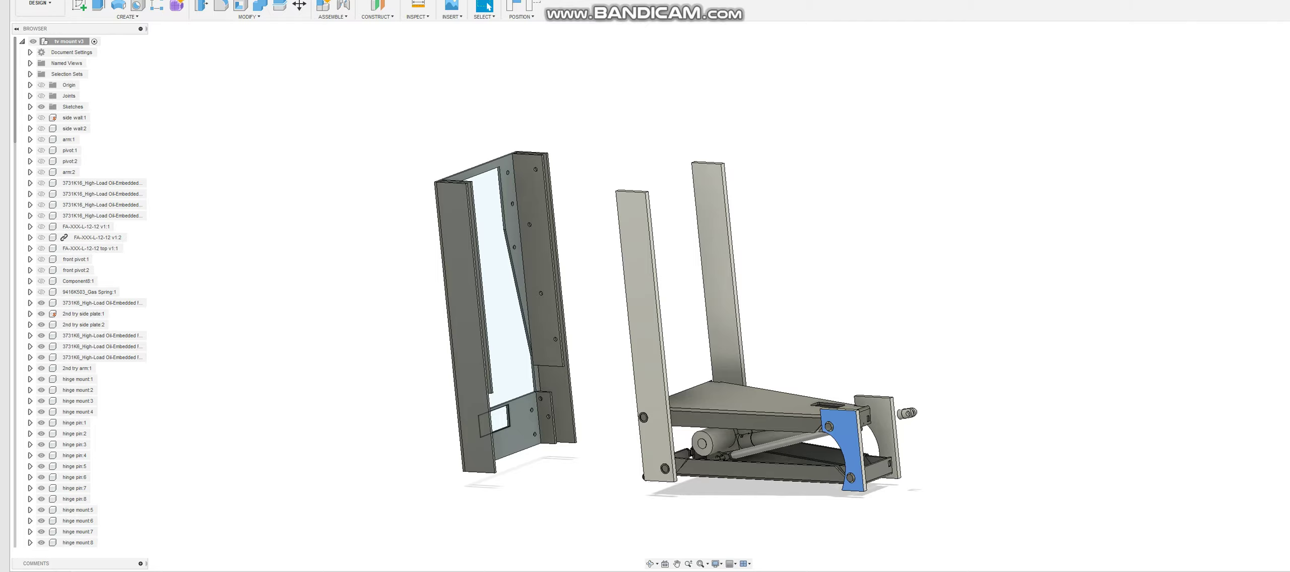
Step: Examine how the slim cylinder sits between the upper and lower arms, viewing the linkage from its front end
click(781, 445)
shift+middle_drag(781, 445, 655, 461)
scroll(655, 461, up, 6)
scroll(662, 435, up, 2)
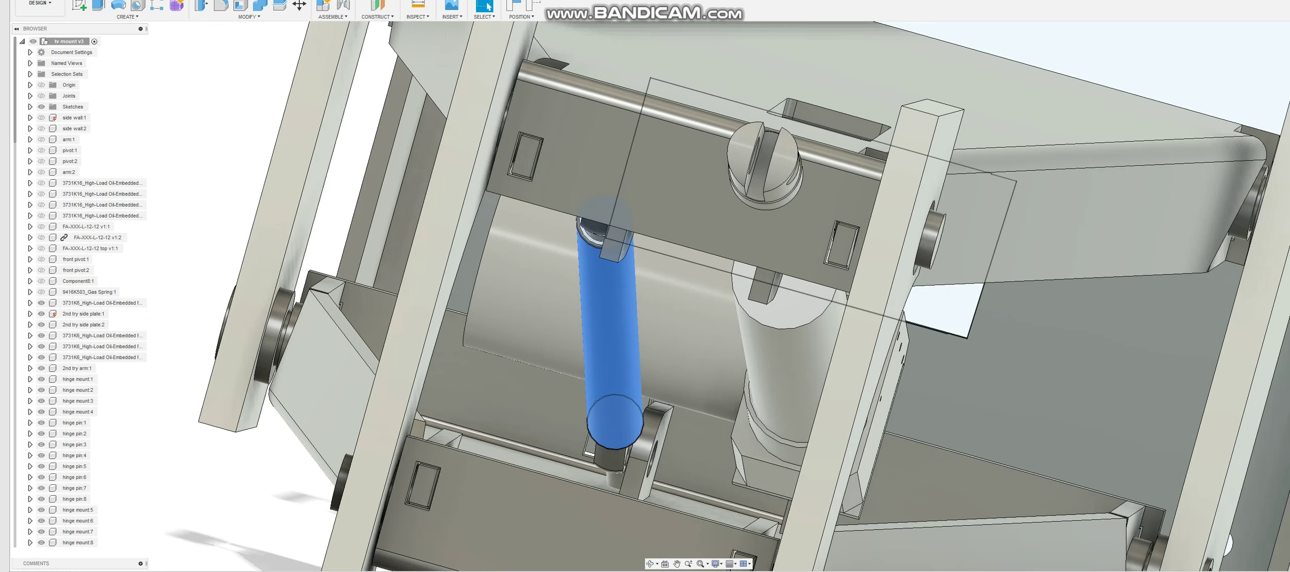
scroll(662, 435, down, 6)
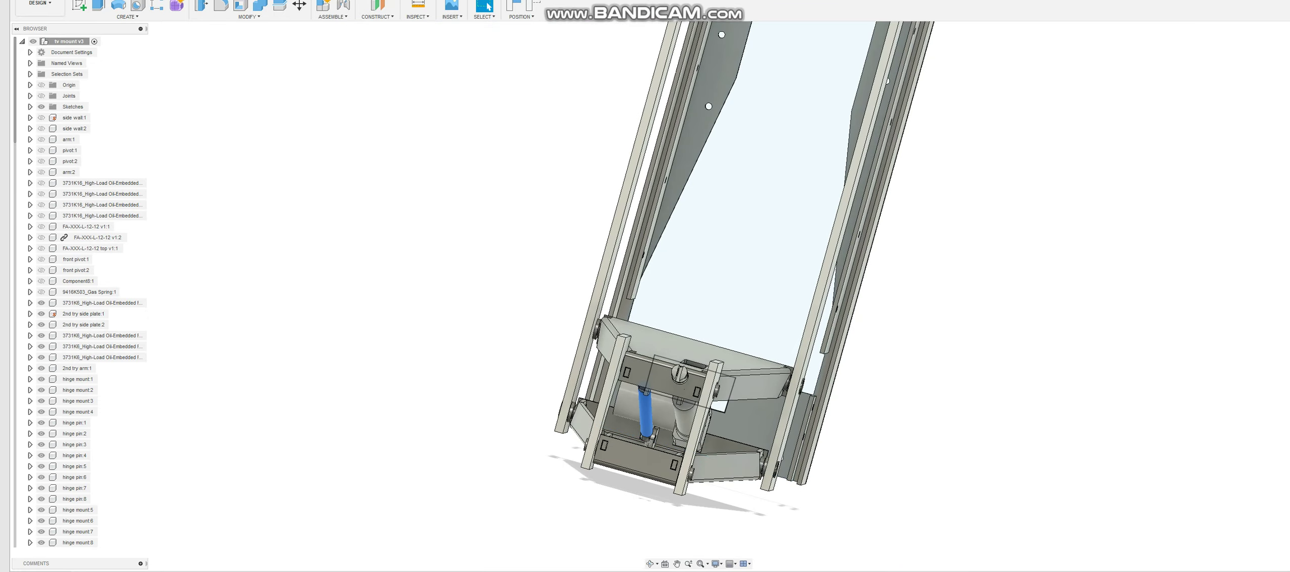
shift+middle_drag(724, 237, 650, 302)
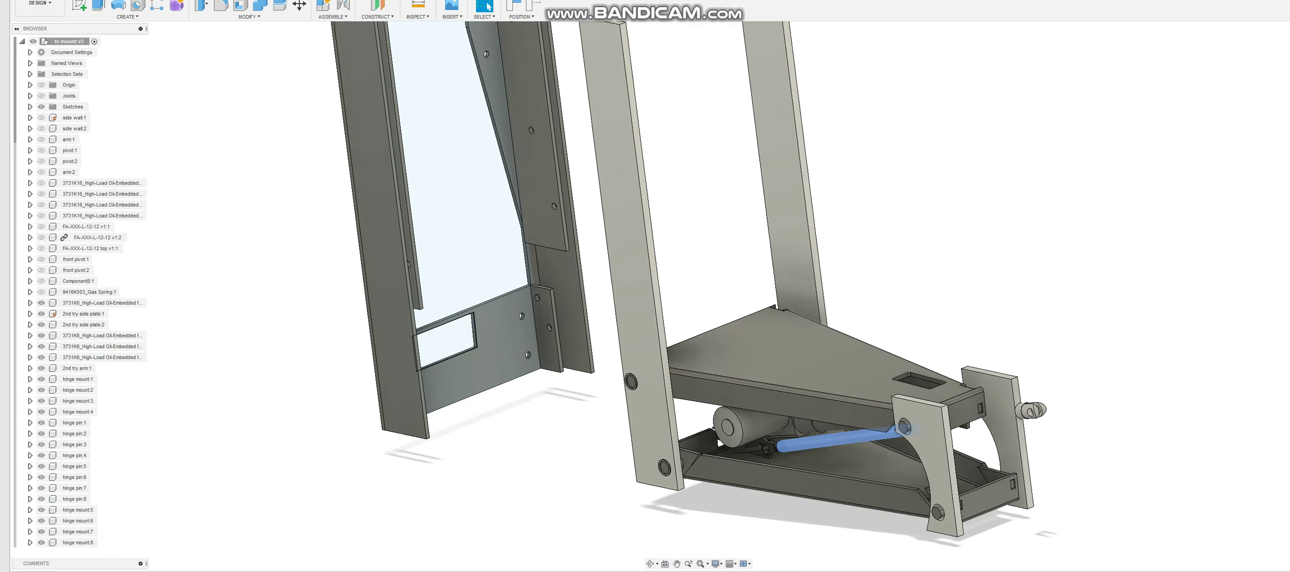
scroll(736, 434, down, 4)
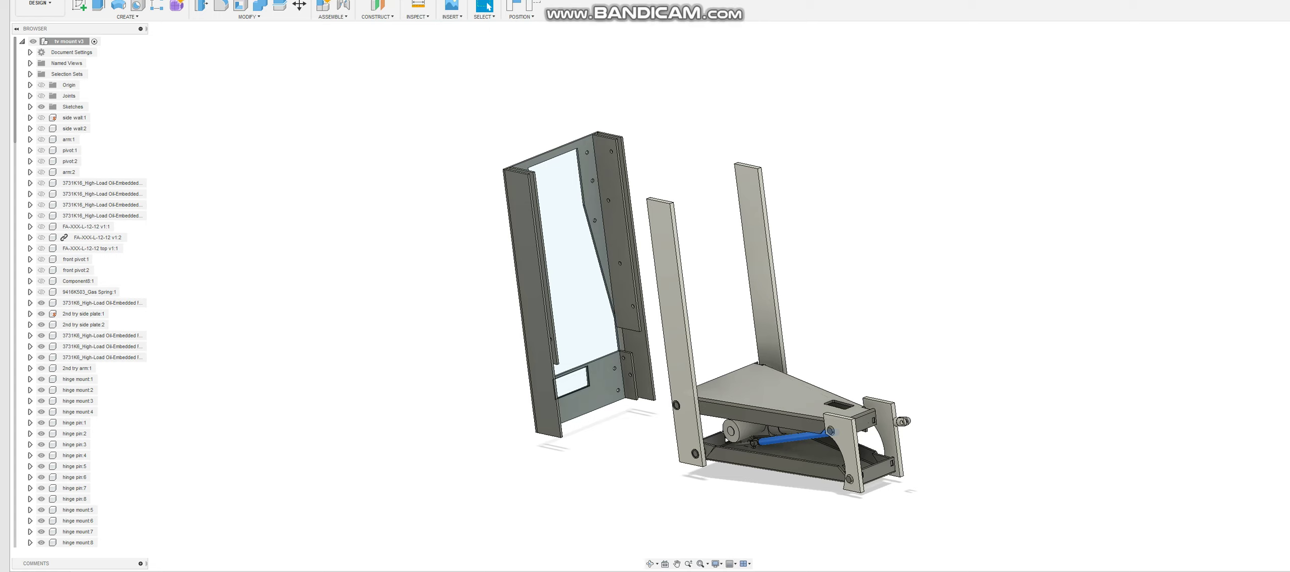
click(779, 395)
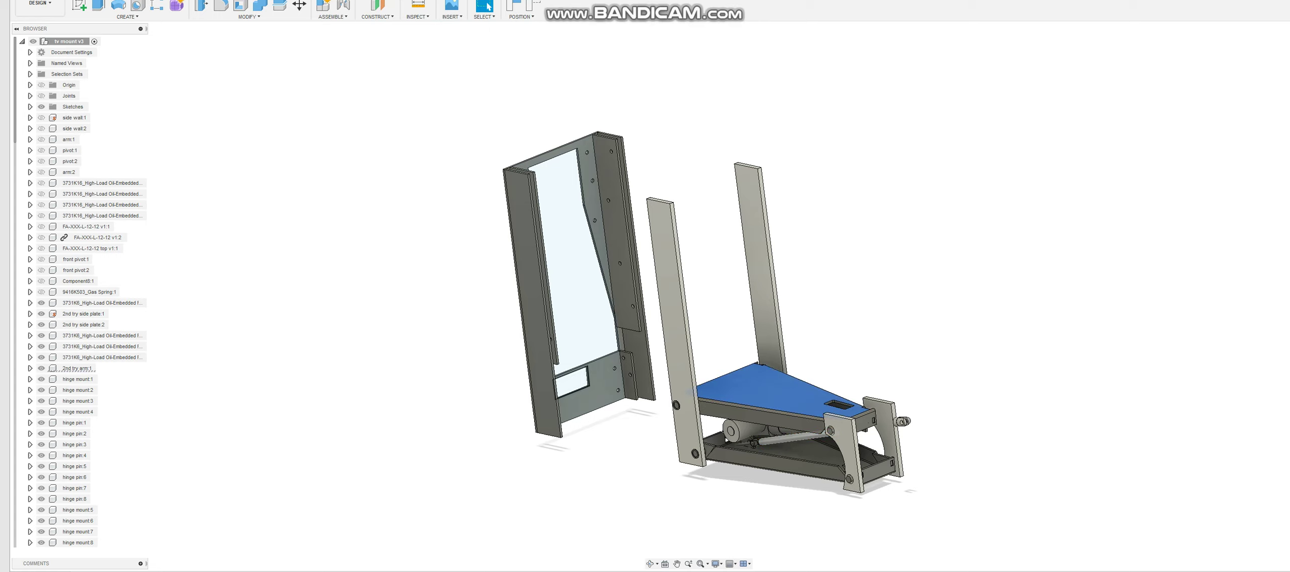
Step: Examine the hinge mounts, pins and gusset behind the front pivot plates from close up and several angles
shift+middle_drag(778, 396, 539, 380)
shift+middle_drag(542, 433, 612, 383)
scroll(612, 383, up, 2)
scroll(545, 332, up, 10)
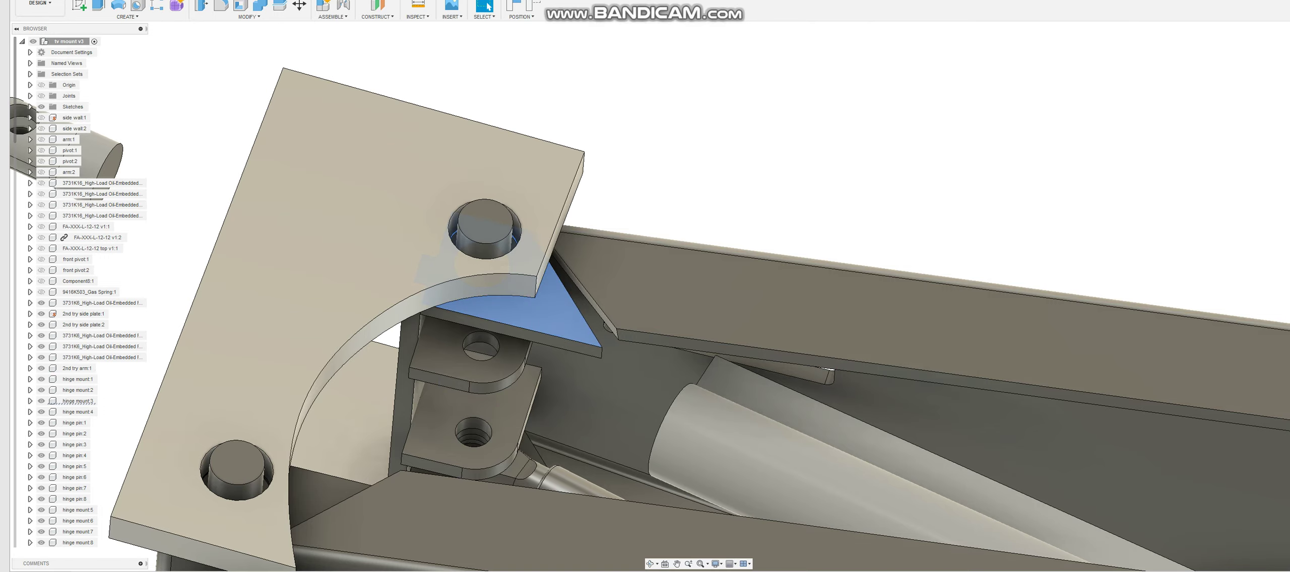
scroll(564, 338, down, 5)
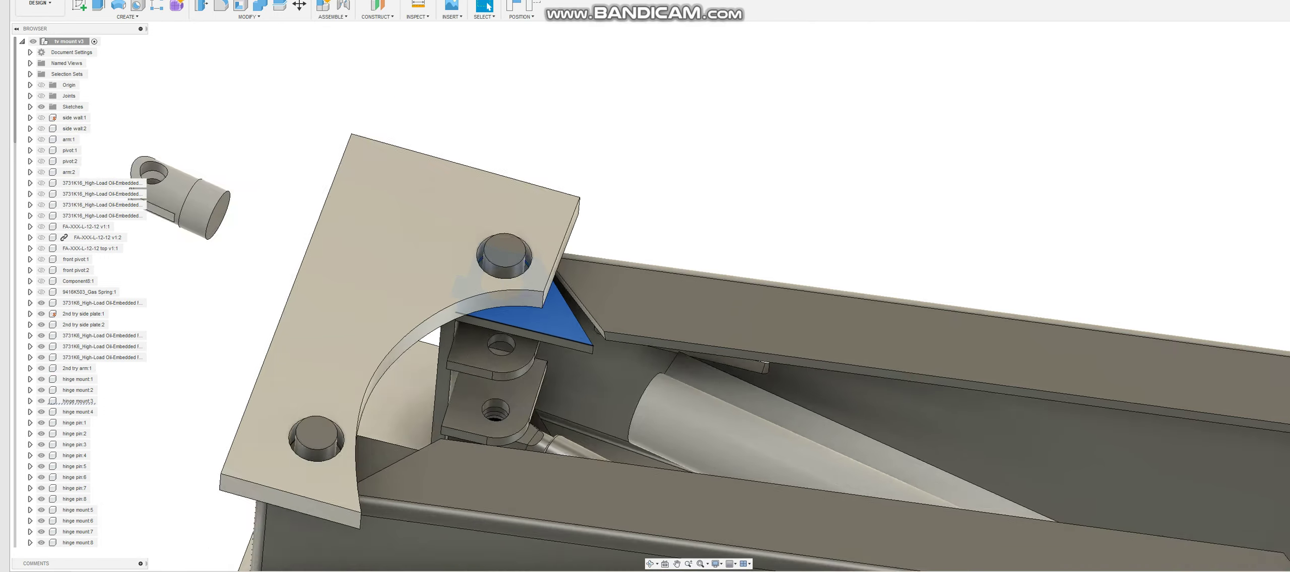
shift+middle_drag(565, 337, 745, 503)
shift+middle_drag(580, 382, 584, 433)
shift+middle_drag(586, 432, 721, 408)
shift+middle_drag(683, 325, 698, 341)
scroll(698, 341, down, 5)
shift+middle_drag(588, 336, 619, 348)
scroll(618, 348, down, 4)
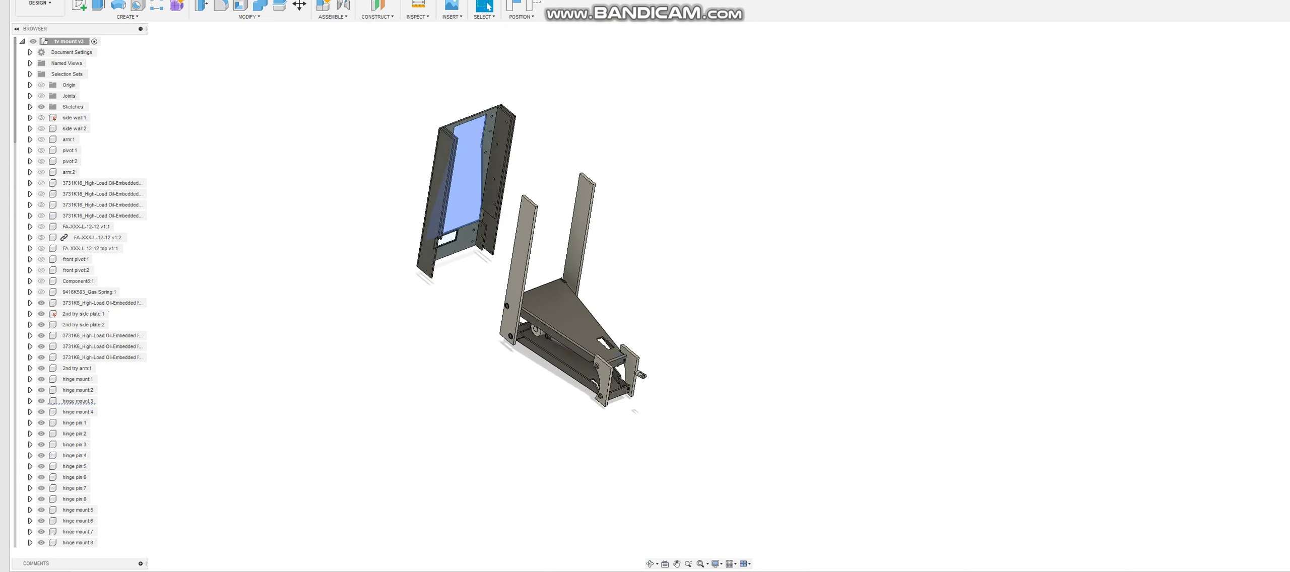
Step: Move the tall back frame forward onto the two upright side plates of the arm assembly
drag(435, 212, 516, 280)
scroll(591, 183, up, 2)
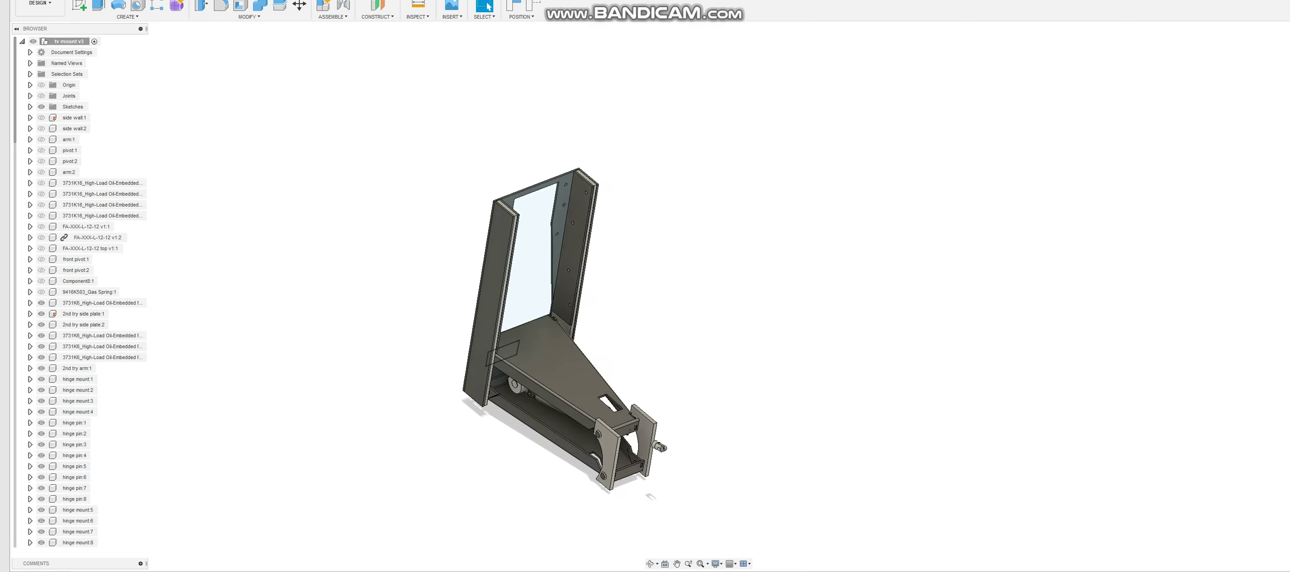
shift+middle_drag(581, 336, 590, 300)
scroll(595, 424, up, 3)
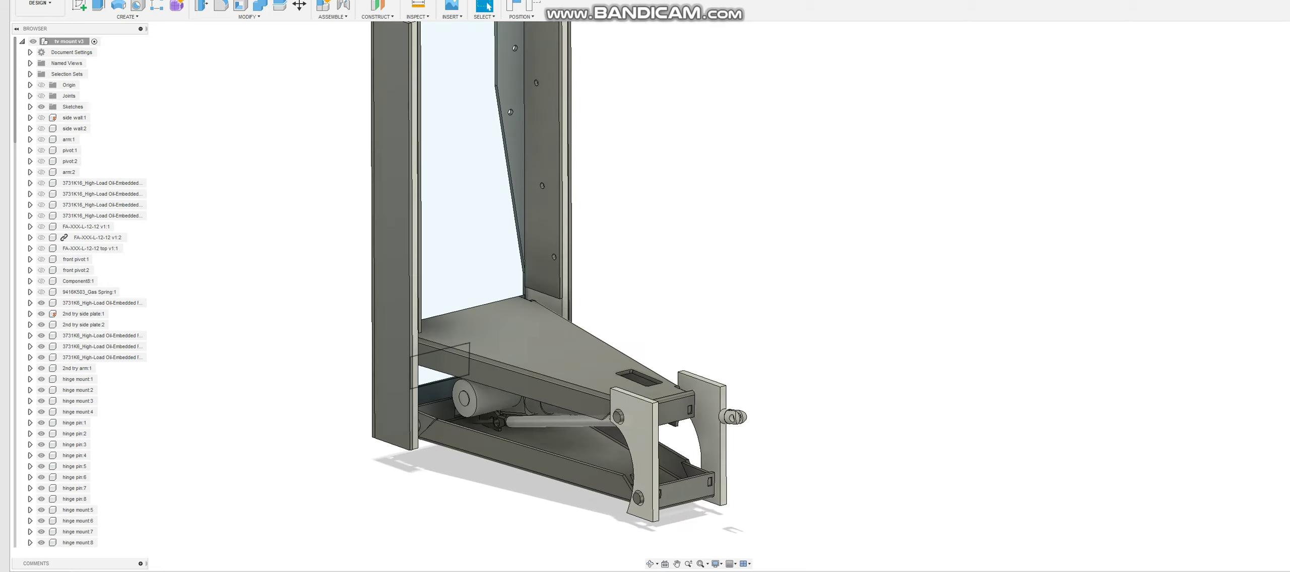
Step: Swing the arm linkage upward so that it folds into the back frame
drag(644, 449, 522, 121)
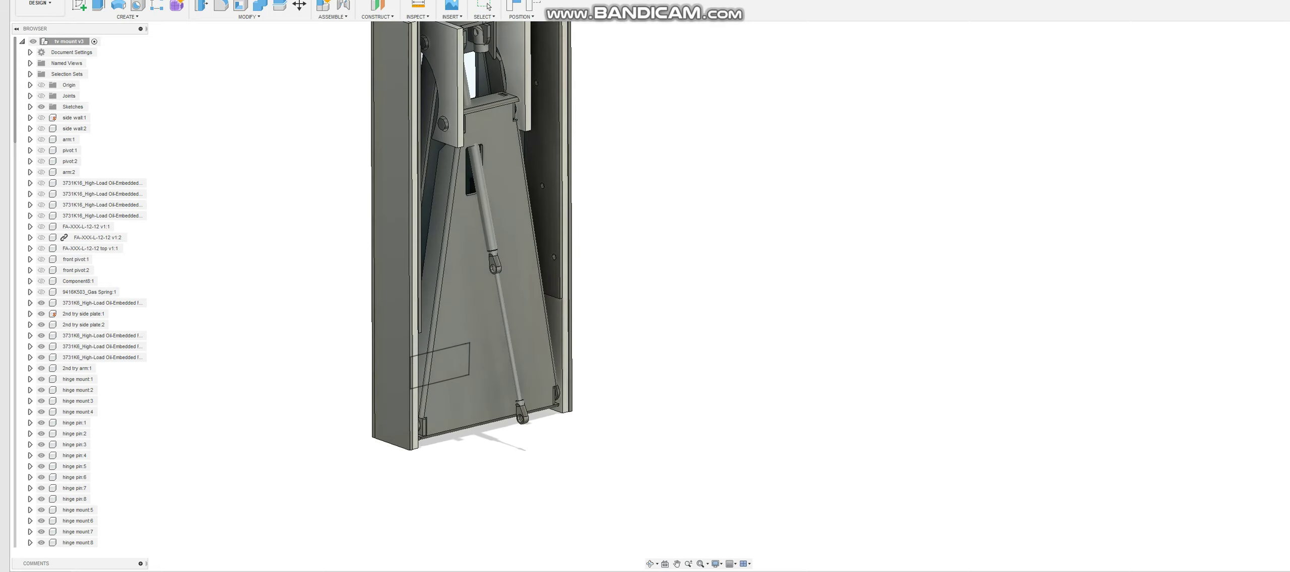
scroll(365, 442, down, 4)
shift+middle_drag(365, 442, 418, 433)
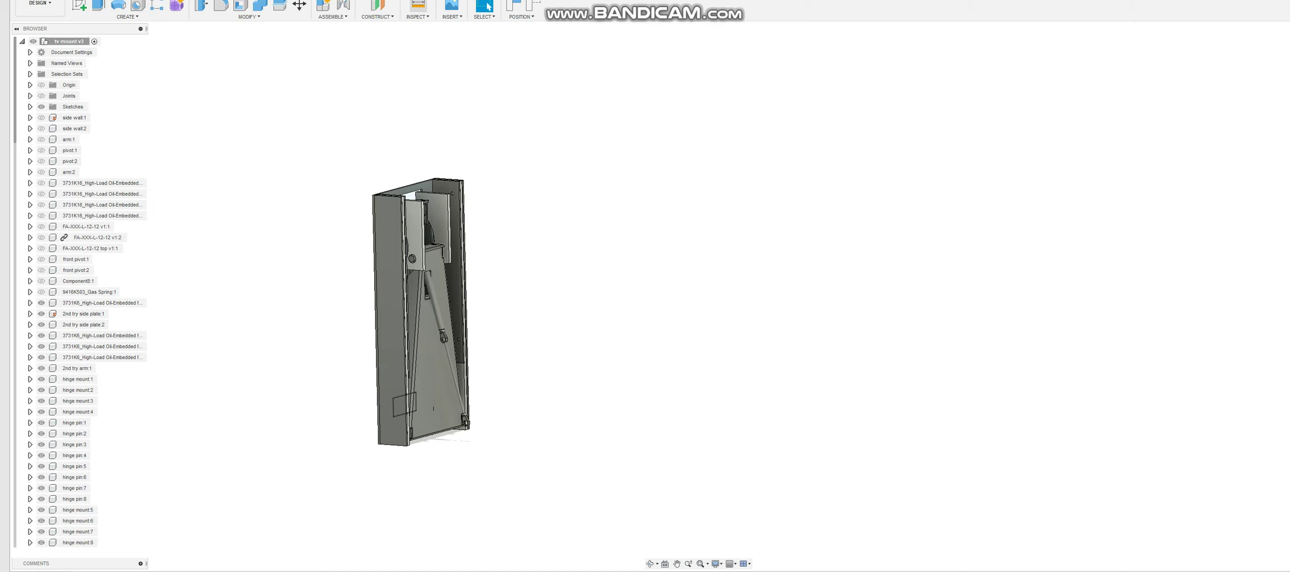
Step: Measure between the broad face of the 2nd try arm and the narrow front face of the near pivot plate
click(417, 6)
shift+middle_drag(418, 353, 509, 308)
scroll(385, 316, up, 5)
scroll(415, 310, up, 5)
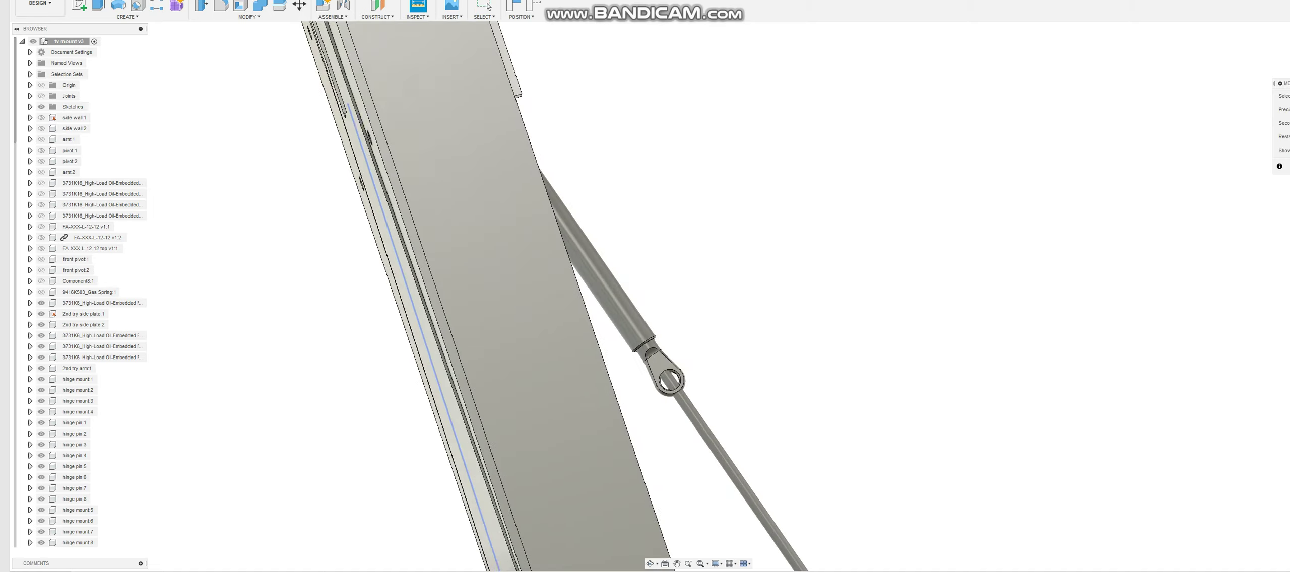
shift+middle_drag(415, 311, 468, 299)
click(421, 317)
scroll(535, 302, down, 5)
scroll(533, 322, down, 4)
shift+middle_drag(533, 322, 524, 227)
scroll(524, 227, up, 10)
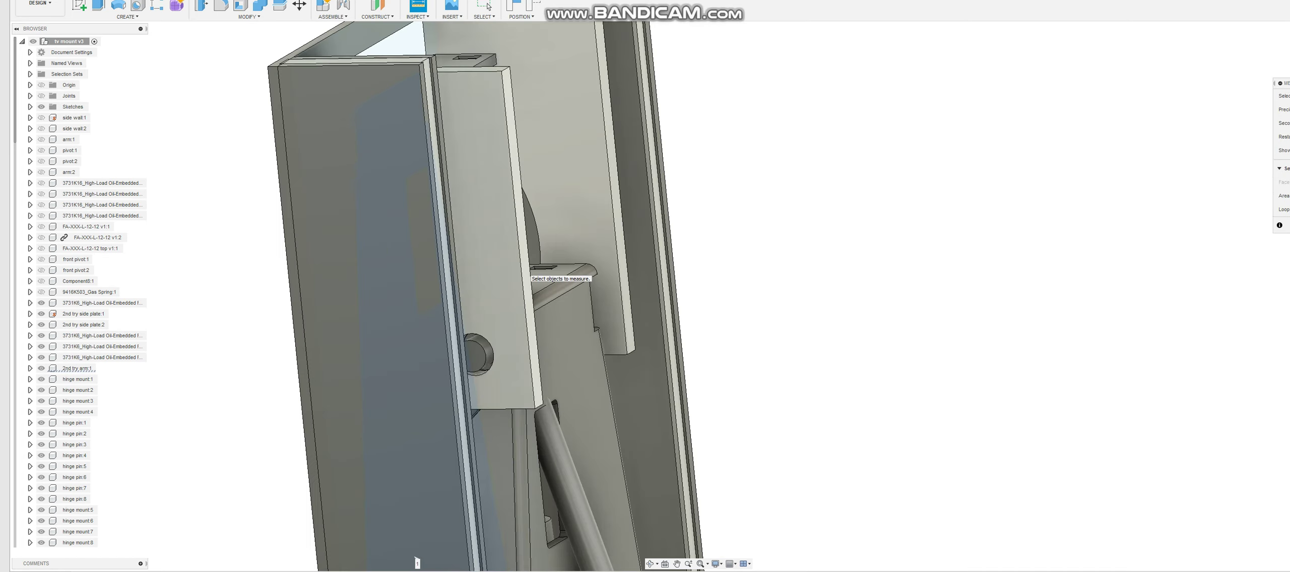
click(526, 274)
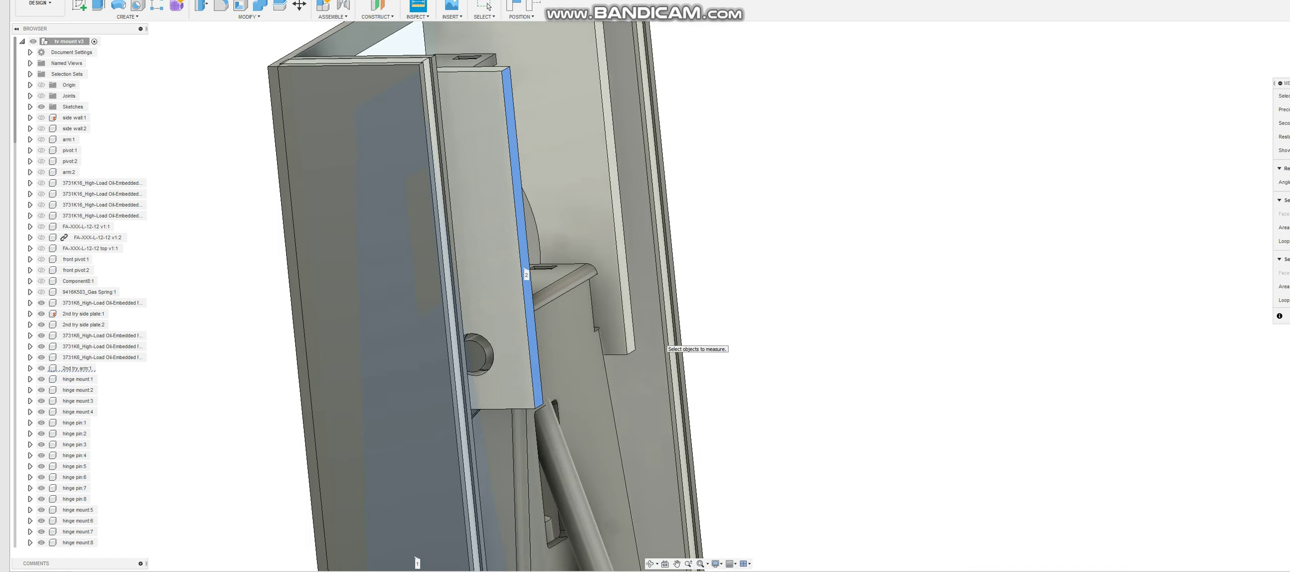
scroll(665, 362, down, 10)
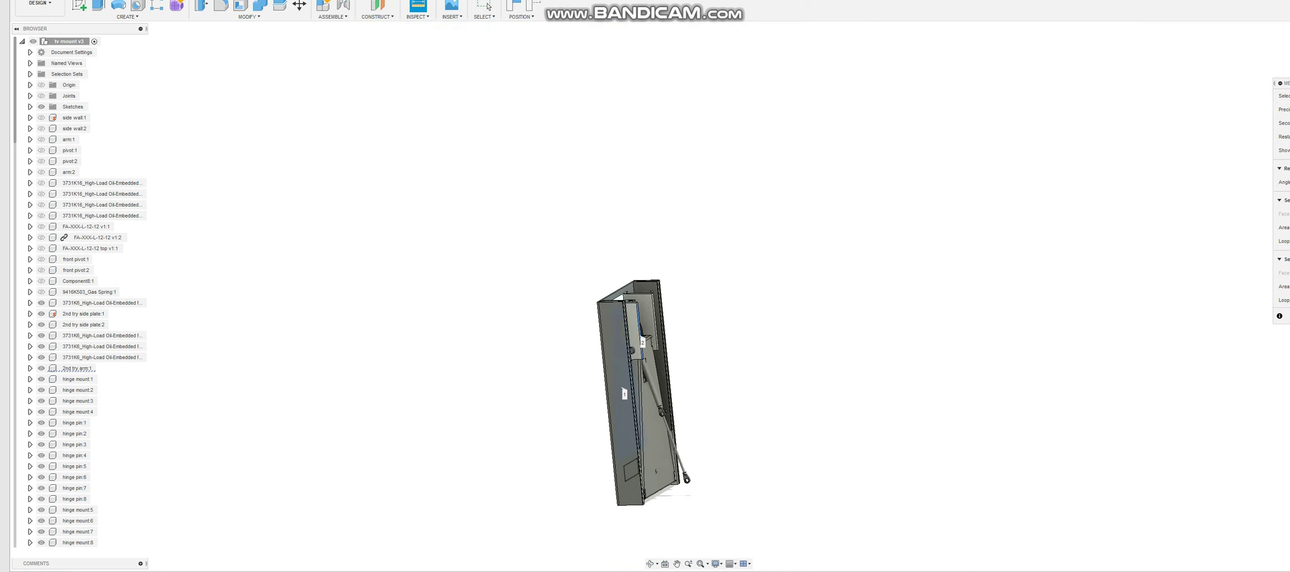
drag(1286, 84, 1139, 91)
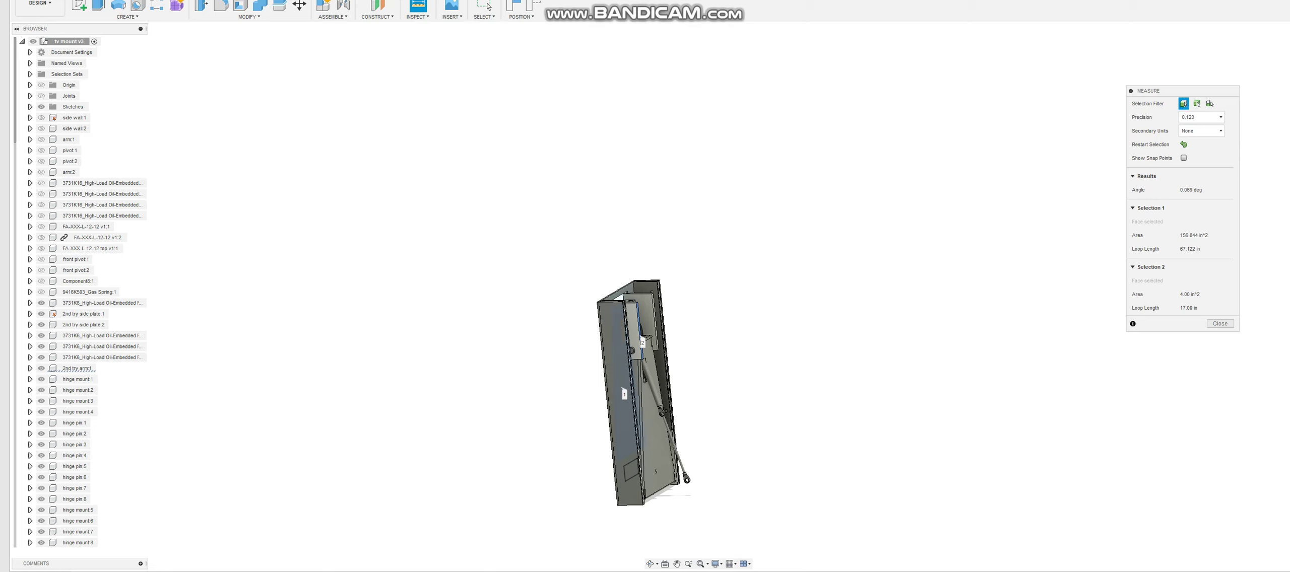
key(Escape)
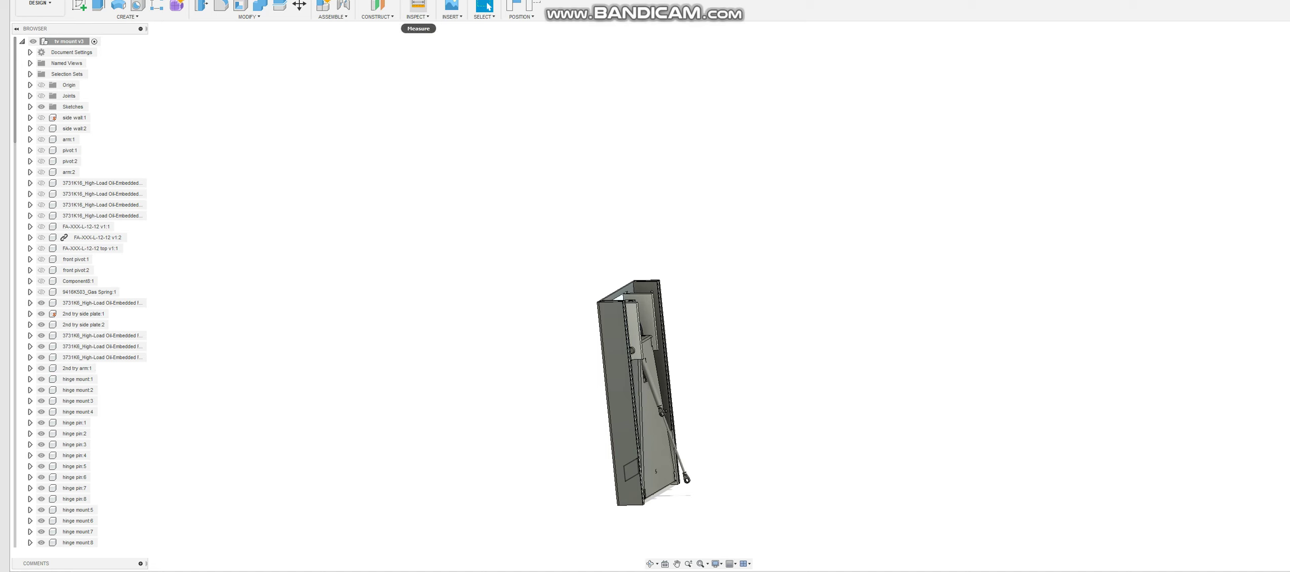
Step: Measure the distance from the frame's upper rear corner to the near pivot plate's upper front corner, including the XYZ deltas
key(i)
scroll(594, 318, up, 3)
scroll(597, 284, up, 2)
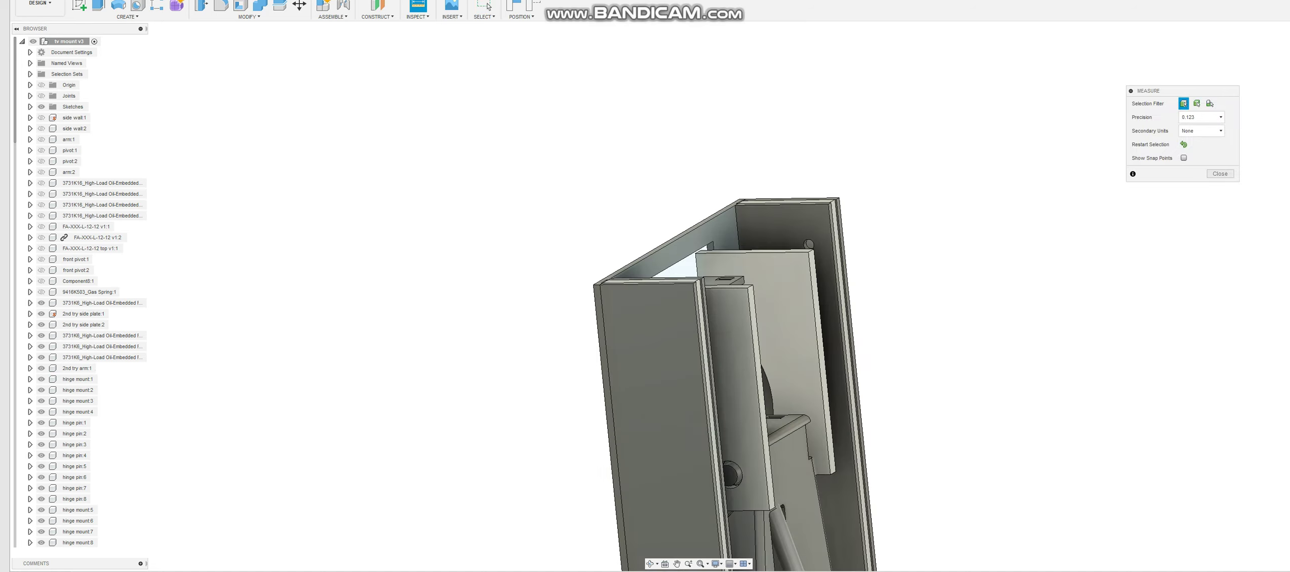
click(593, 285)
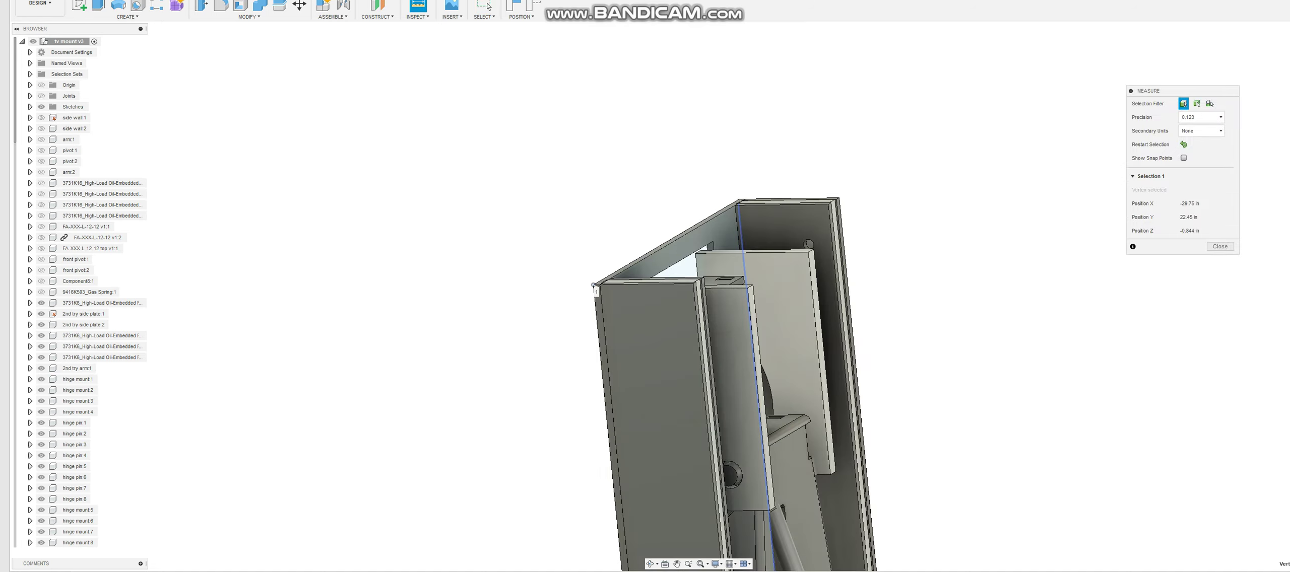
scroll(747, 286, up, 3)
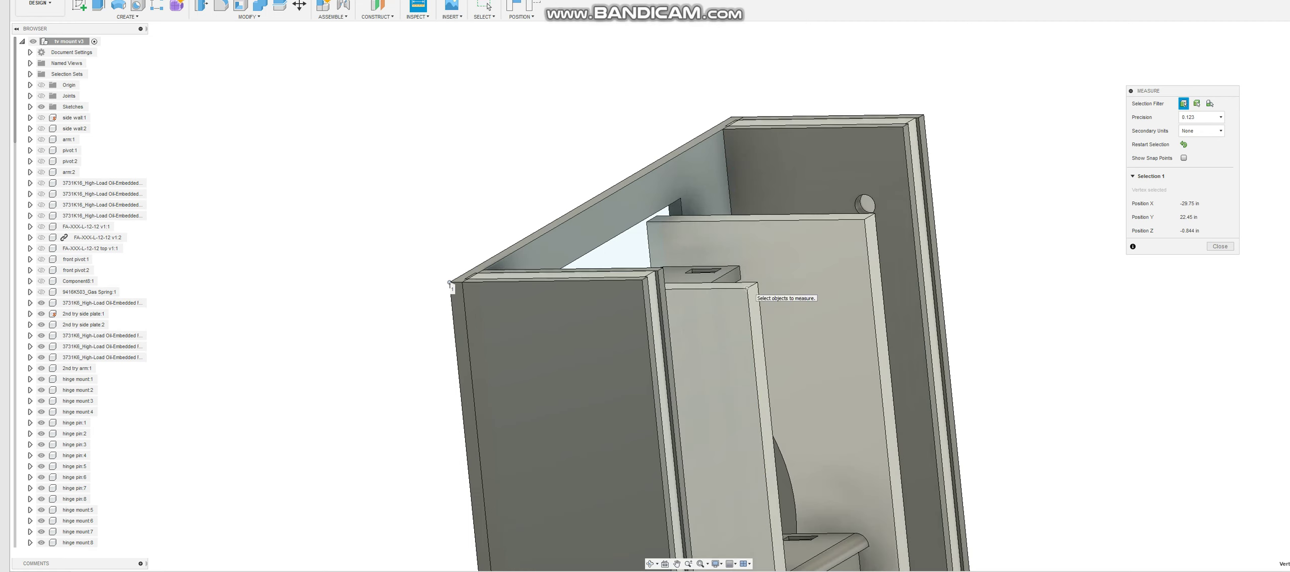
click(747, 288)
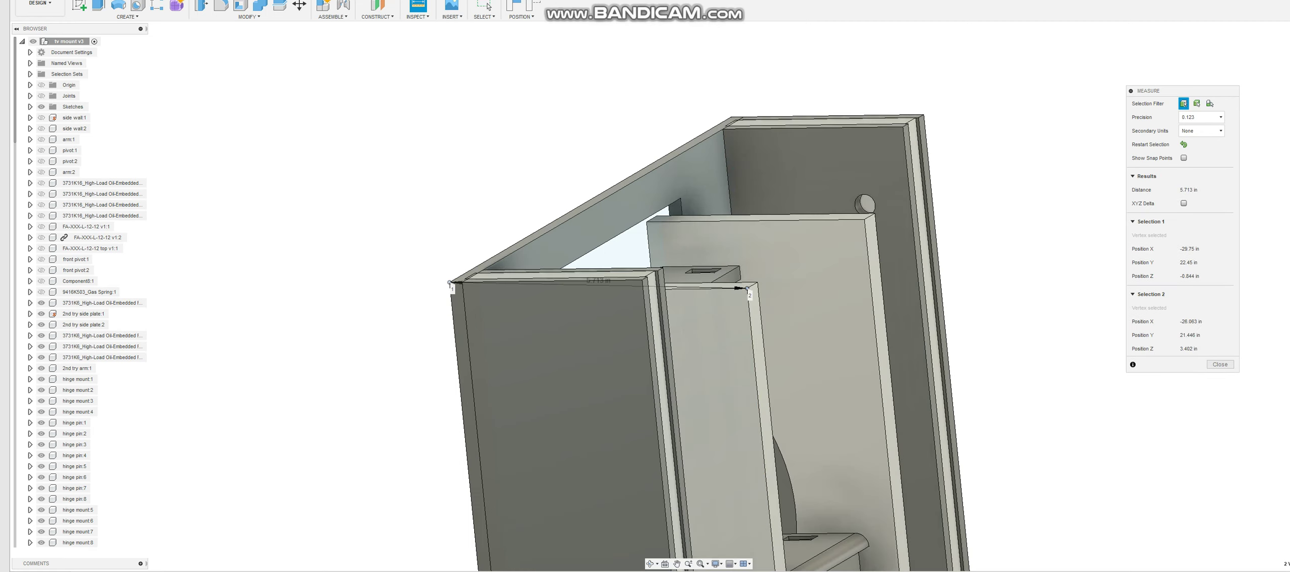
click(1184, 204)
scroll(728, 247, down, 2)
shift+middle_drag(728, 247, 801, 373)
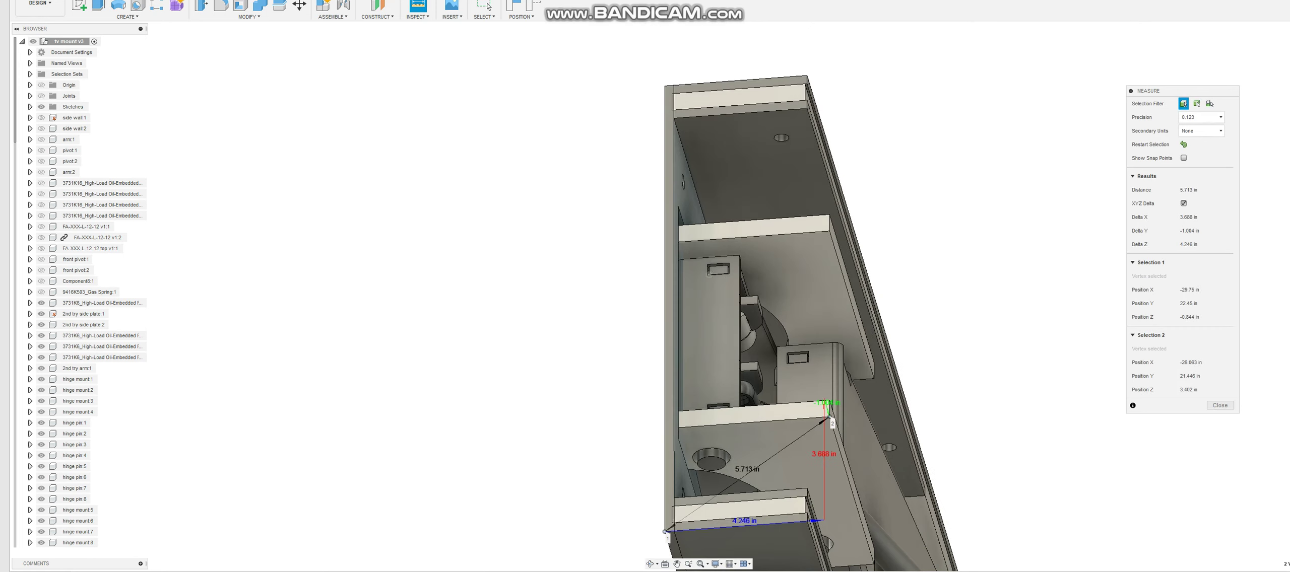
Step: Clear the previous measurement and measure the length of the short edge at the upper end of the near frame side
scroll(702, 275, down, 3)
key(Escape)
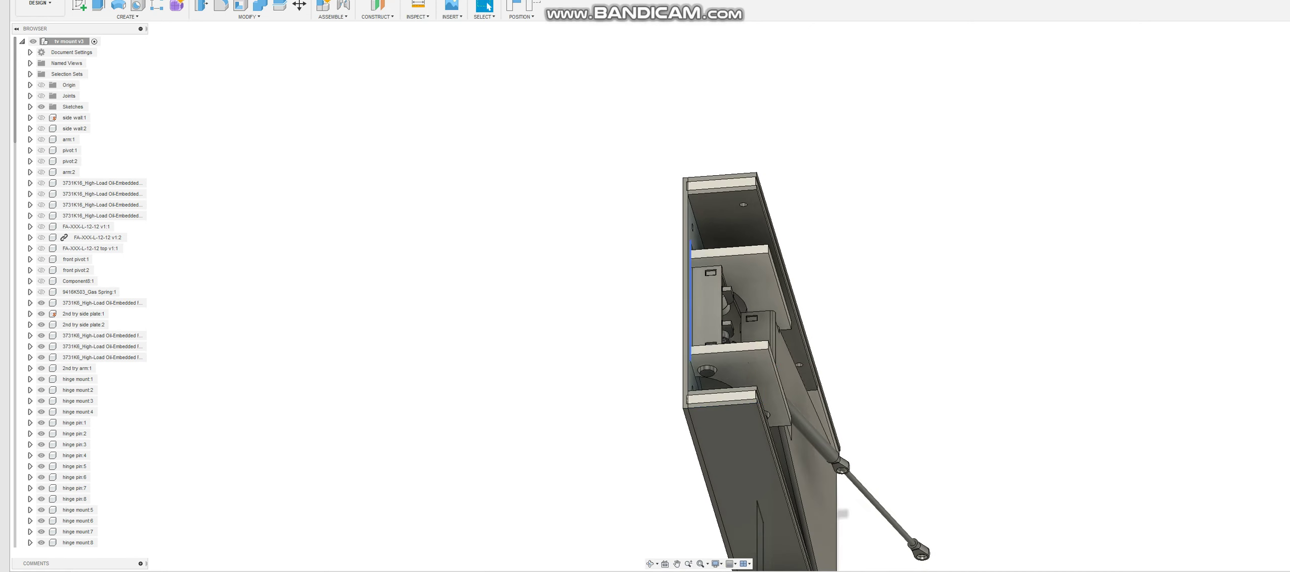
key(i)
scroll(729, 398, up, 3)
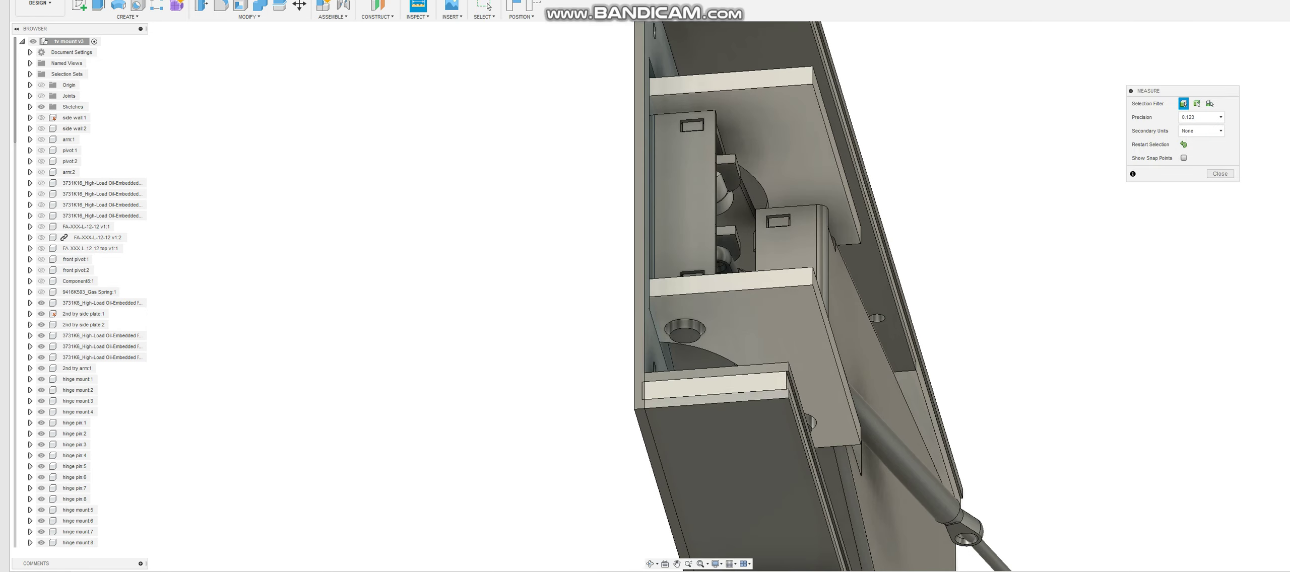
click(733, 401)
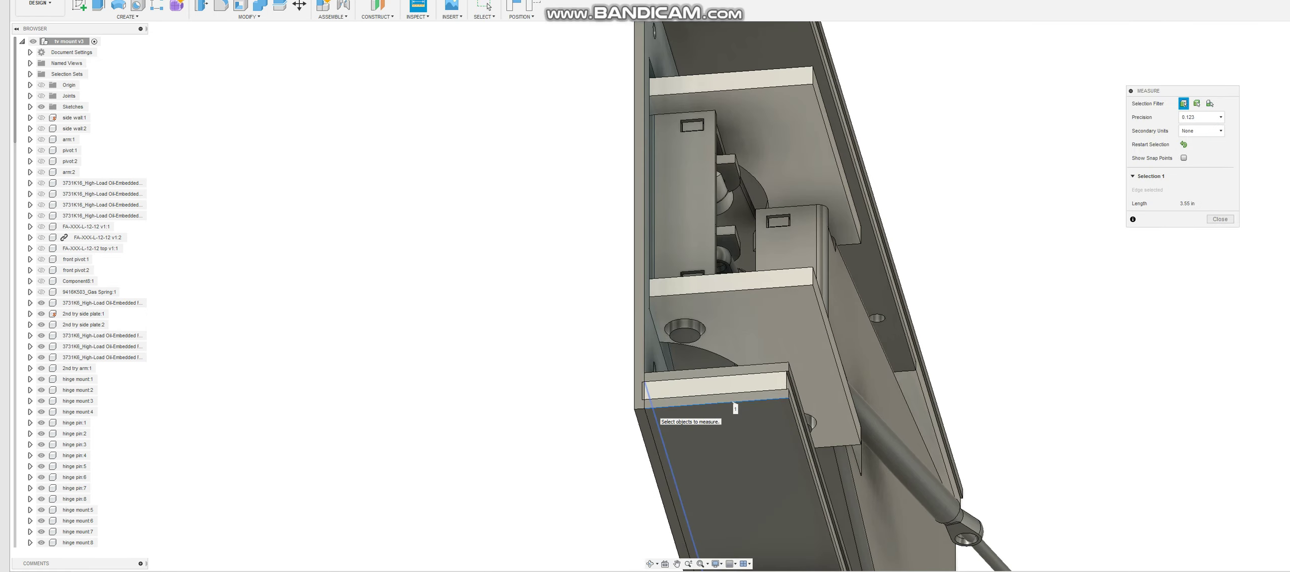
key(Escape)
Step: Swing the arm linkage down and forward out of the back frame
scroll(652, 410, down, 5)
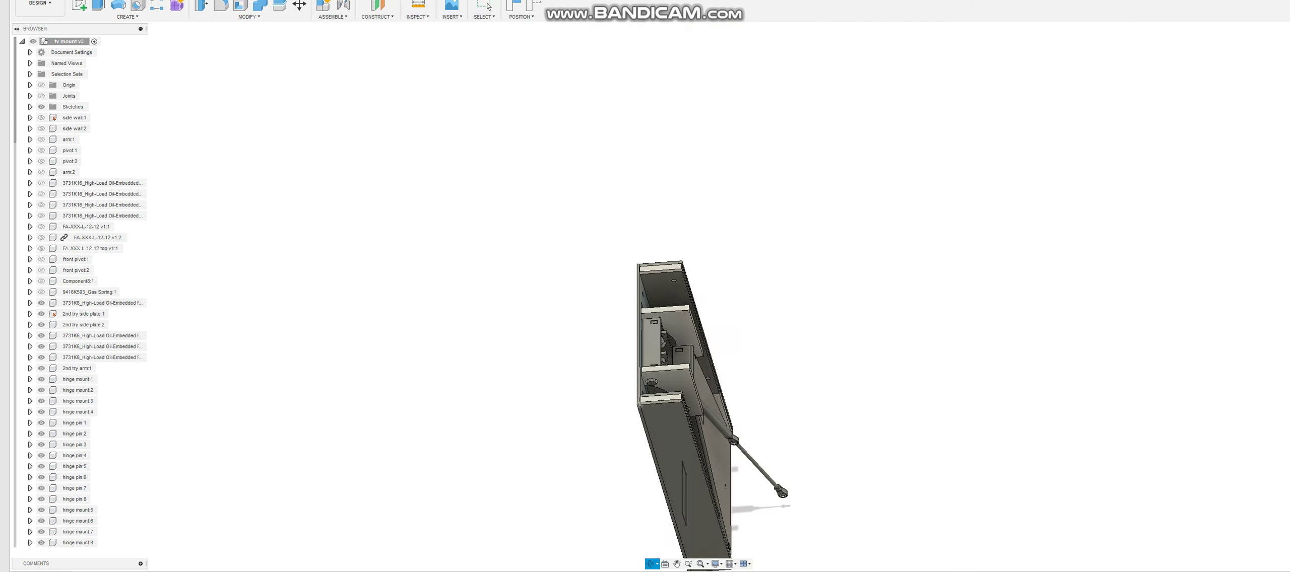
shift+middle_drag(655, 401, 596, 385)
scroll(587, 371, down, 3)
shift+middle_drag(596, 385, 639, 387)
drag(628, 333, 709, 426)
scroll(585, 327, down, 3)
shift+middle_drag(591, 338, 619, 348)
scroll(622, 381, up, 7)
drag(743, 257, 730, 451)
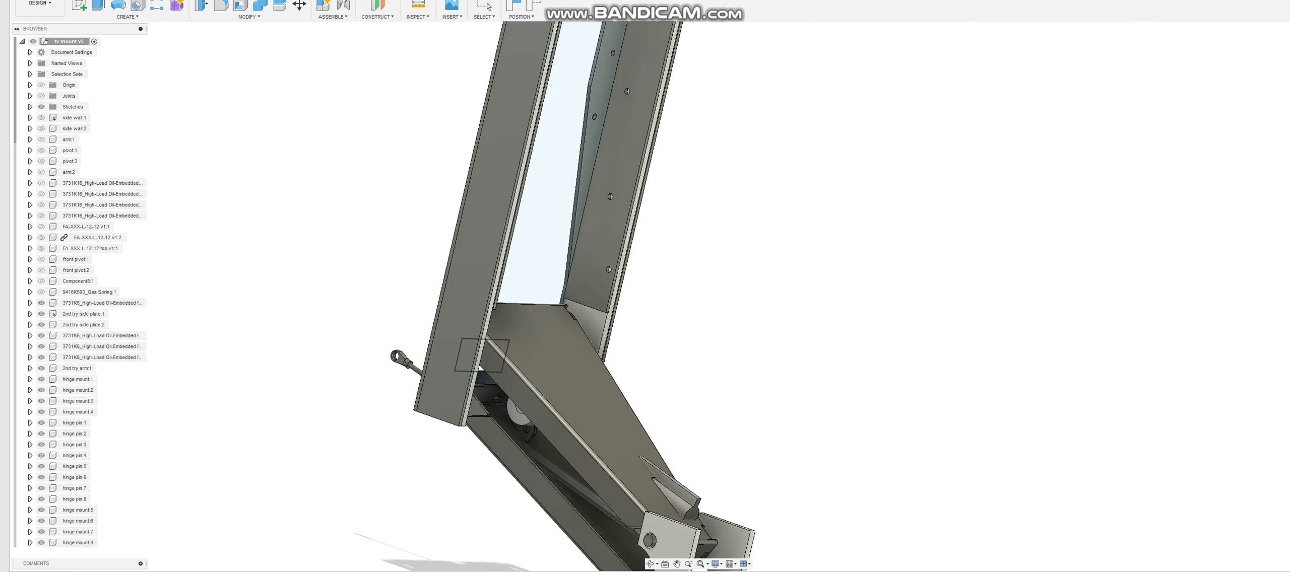
Step: In a side view, measure from the near pivot plate's lower front corner to the back frame's upper front corner with the linkage extended
scroll(663, 335, down, 5)
shift+middle_drag(663, 335, 720, 291)
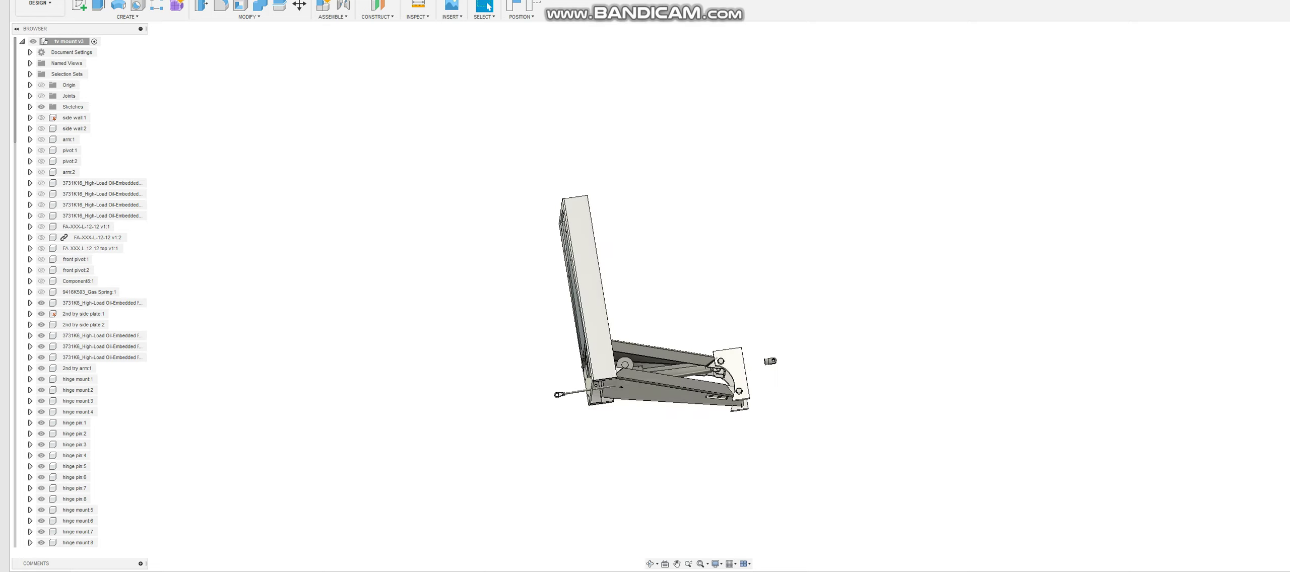
scroll(653, 308, up, 10)
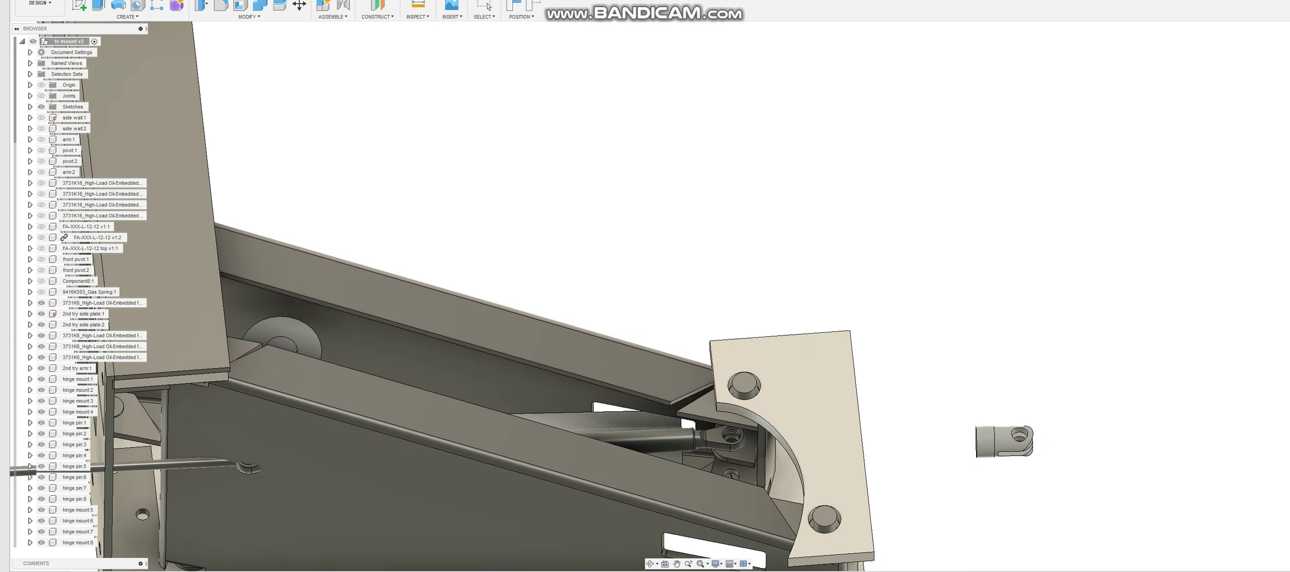
scroll(667, 297, down, 5)
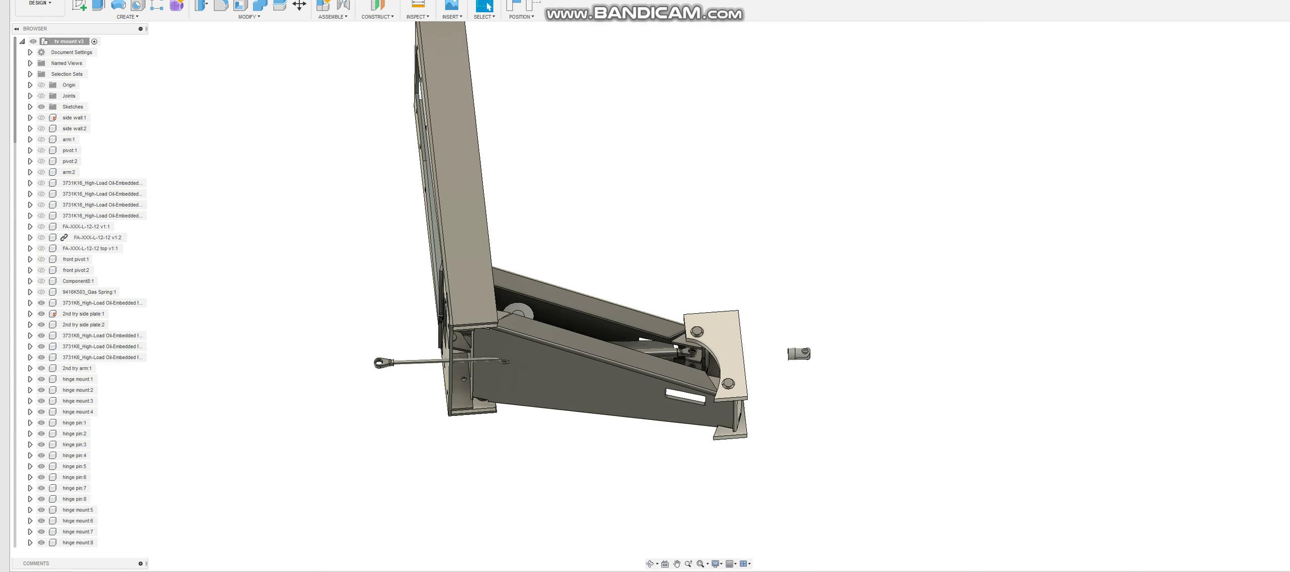
shift+middle_drag(579, 223, 595, 196)
scroll(791, 303, down, 5)
scroll(781, 252, up, 5)
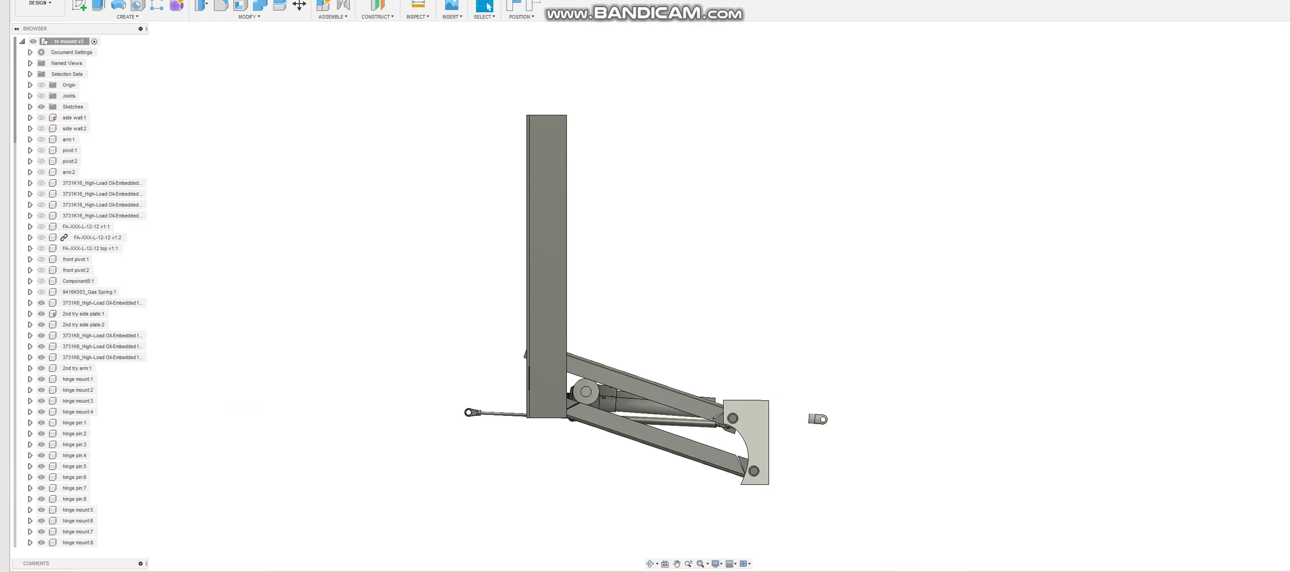
key(i)
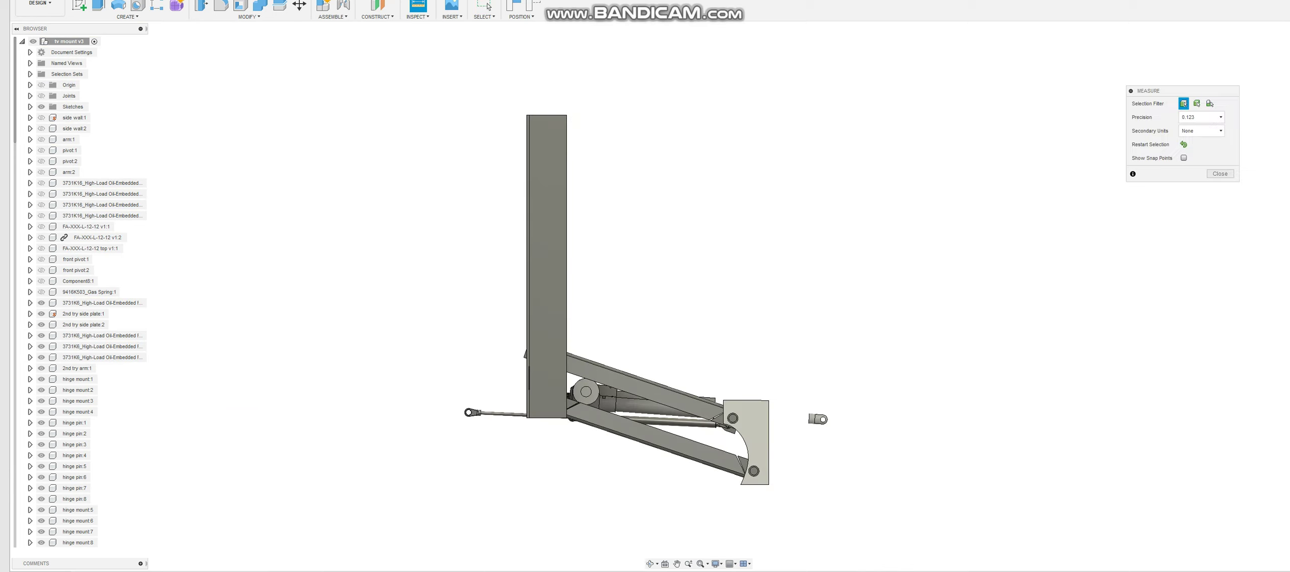
click(768, 485)
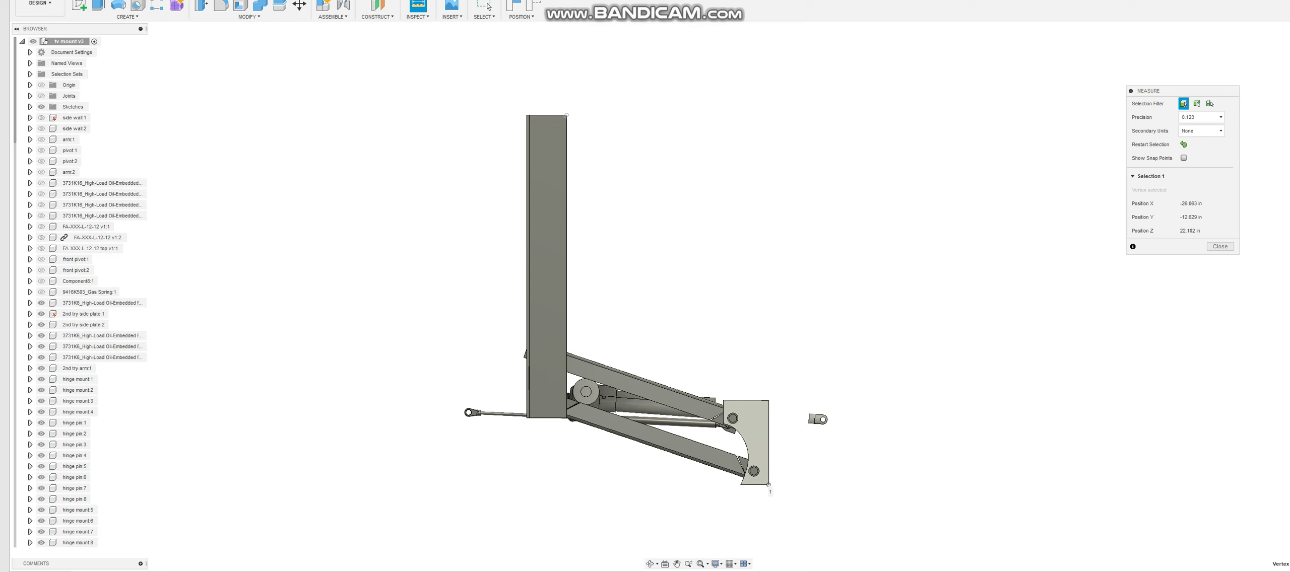
click(566, 116)
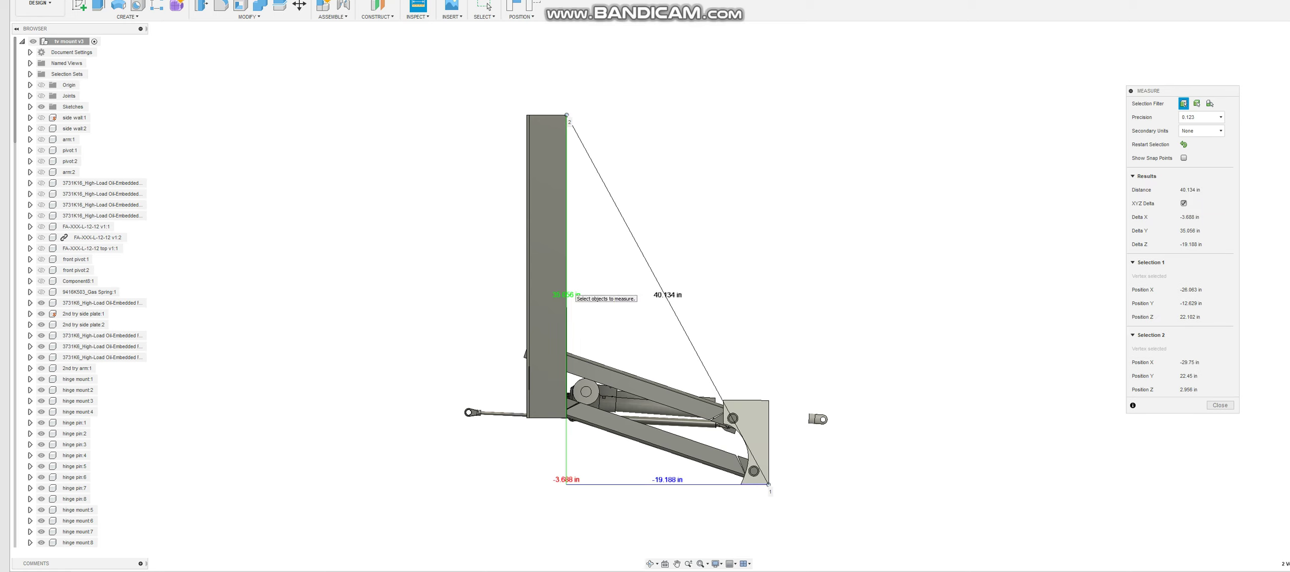
key(Escape)
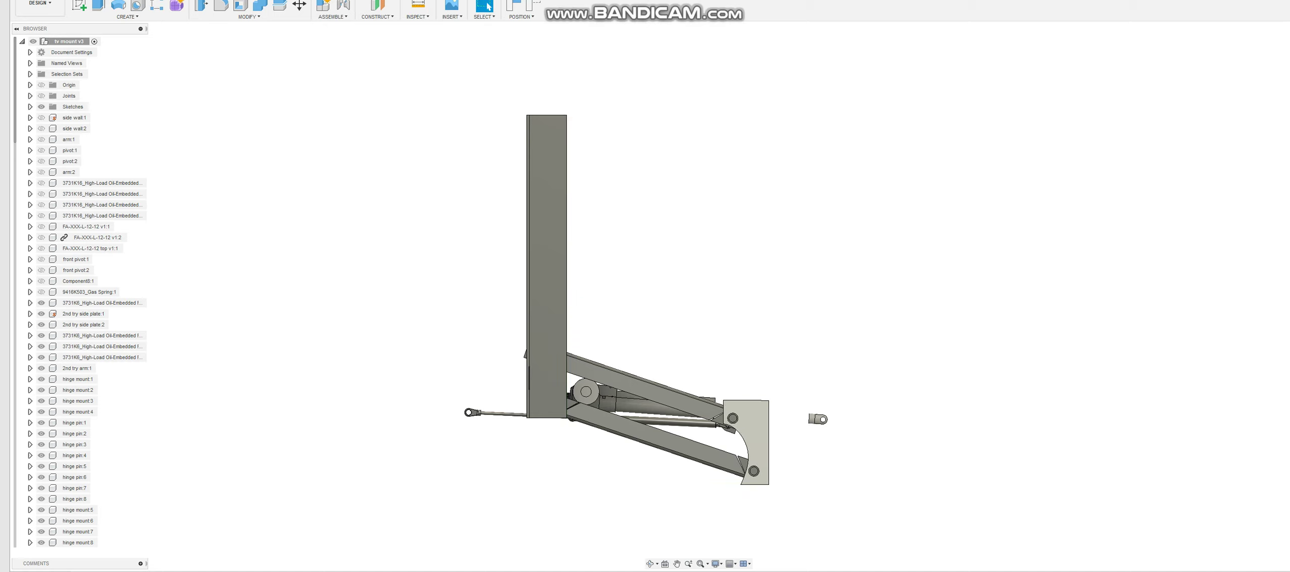
Step: Fold the arm linkage up into the frame and measure from the pivot plate's lower front corner to the frame's upper front corner
drag(756, 433, 604, 163)
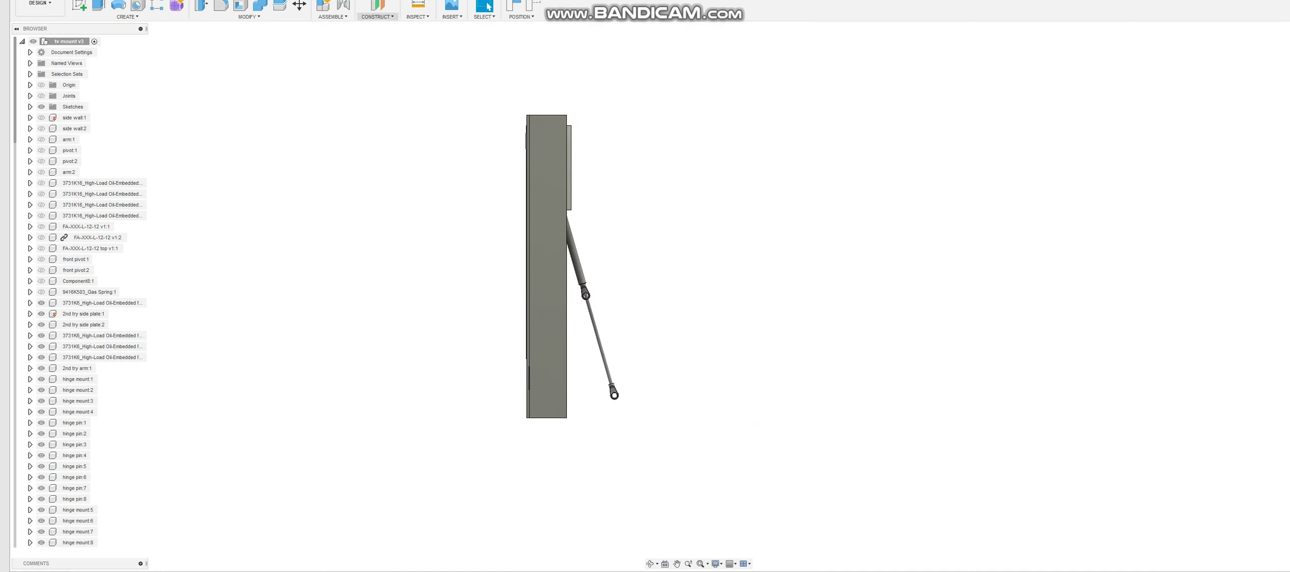
key(i)
click(571, 210)
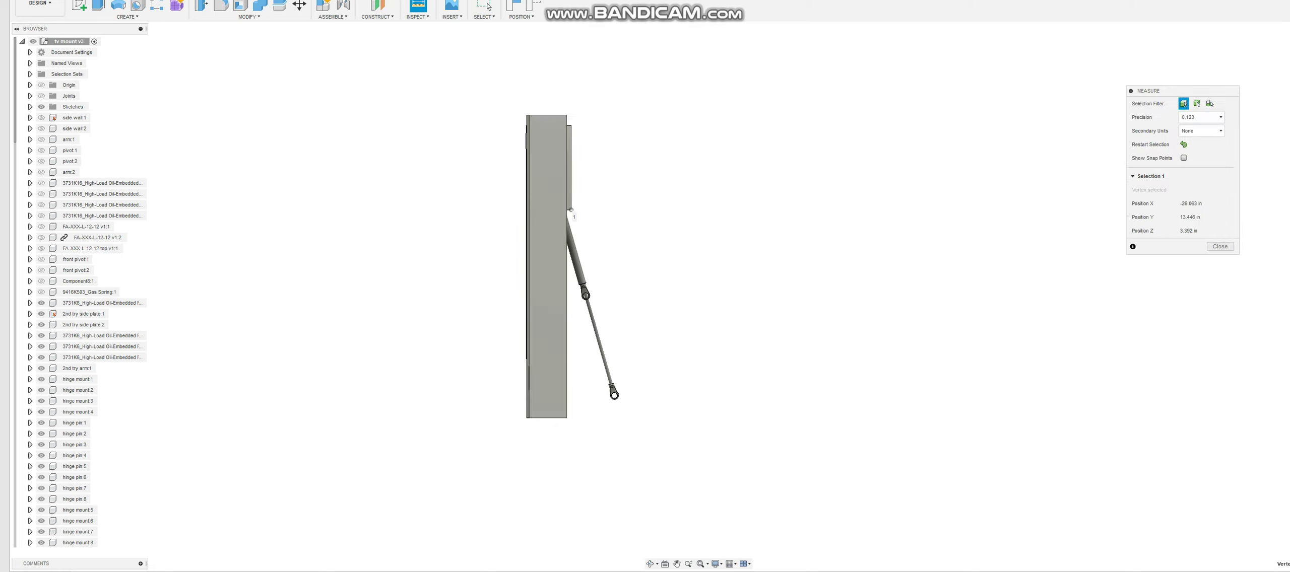
click(567, 115)
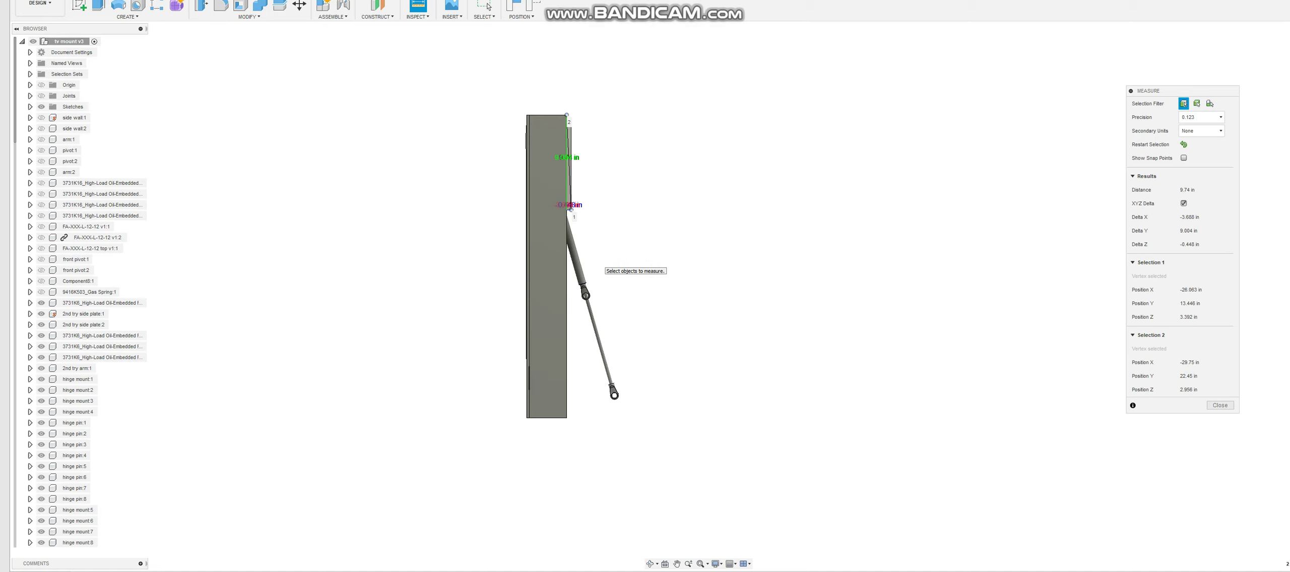
key(Escape)
Step: Swing the folded arm linkage back down to its extended position in front of the frame
scroll(598, 264, down, 3)
shift+middle_drag(598, 264, 537, 260)
scroll(564, 177, up, 3)
drag(575, 201, 786, 389)
scroll(540, 254, down, 3)
shift+middle_drag(540, 255, 552, 267)
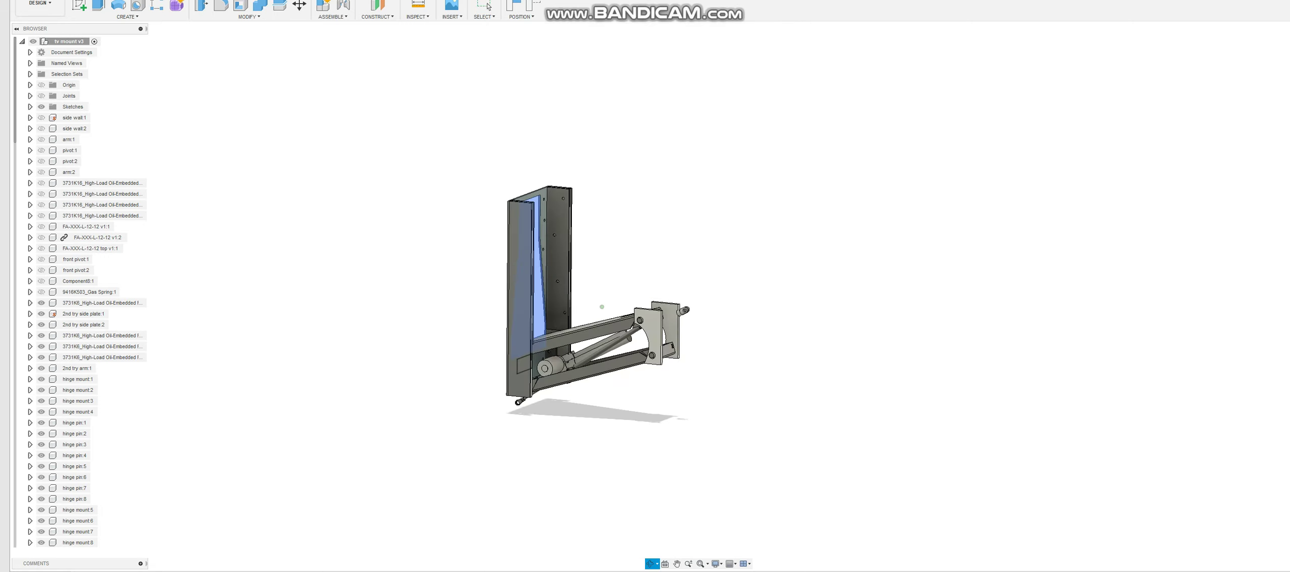
scroll(650, 320, up, 4)
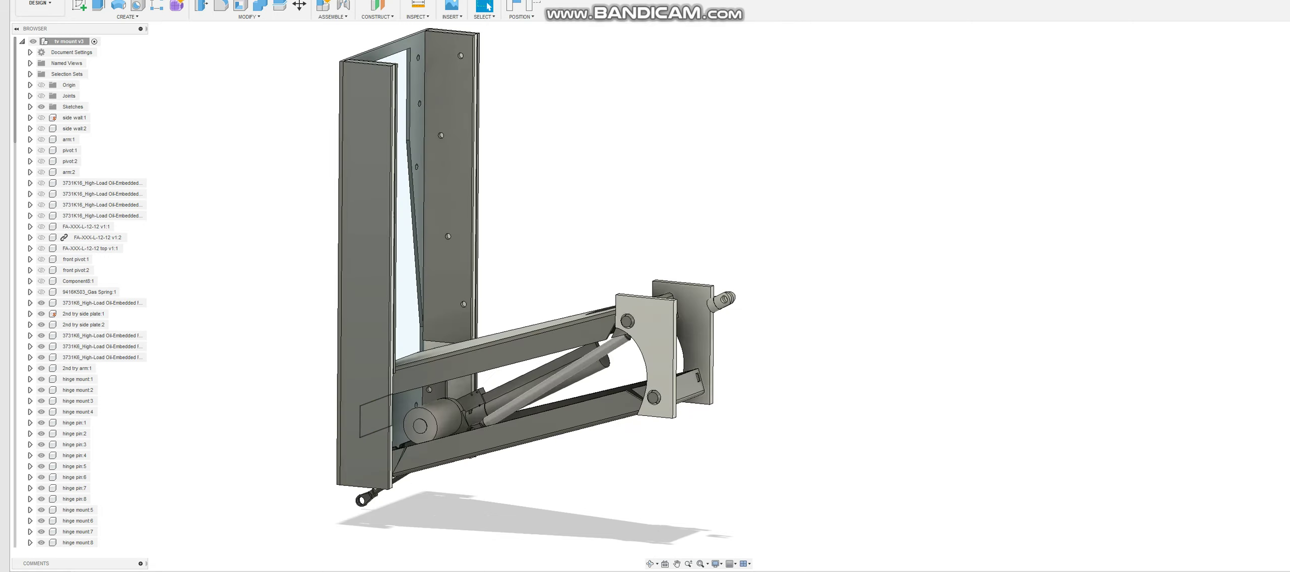
Step: Raise the arm linkage to a partly folded position to see the actuator's angle between the arms
click(562, 376)
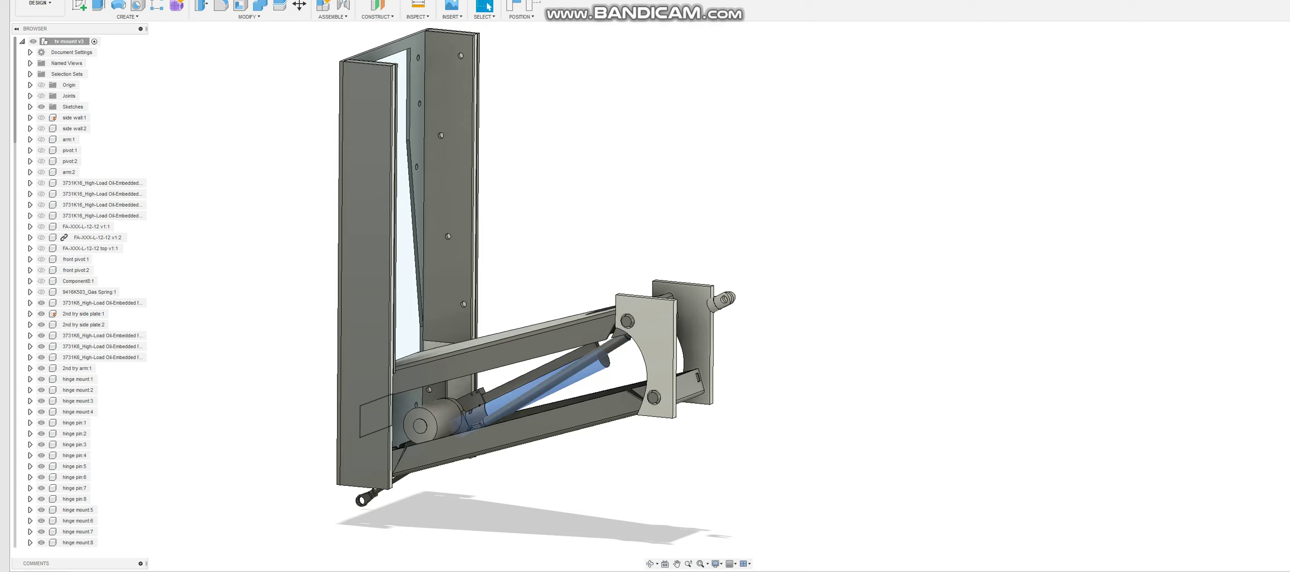
drag(660, 352, 429, 129)
scroll(531, 223, down, 3)
drag(468, 174, 482, 176)
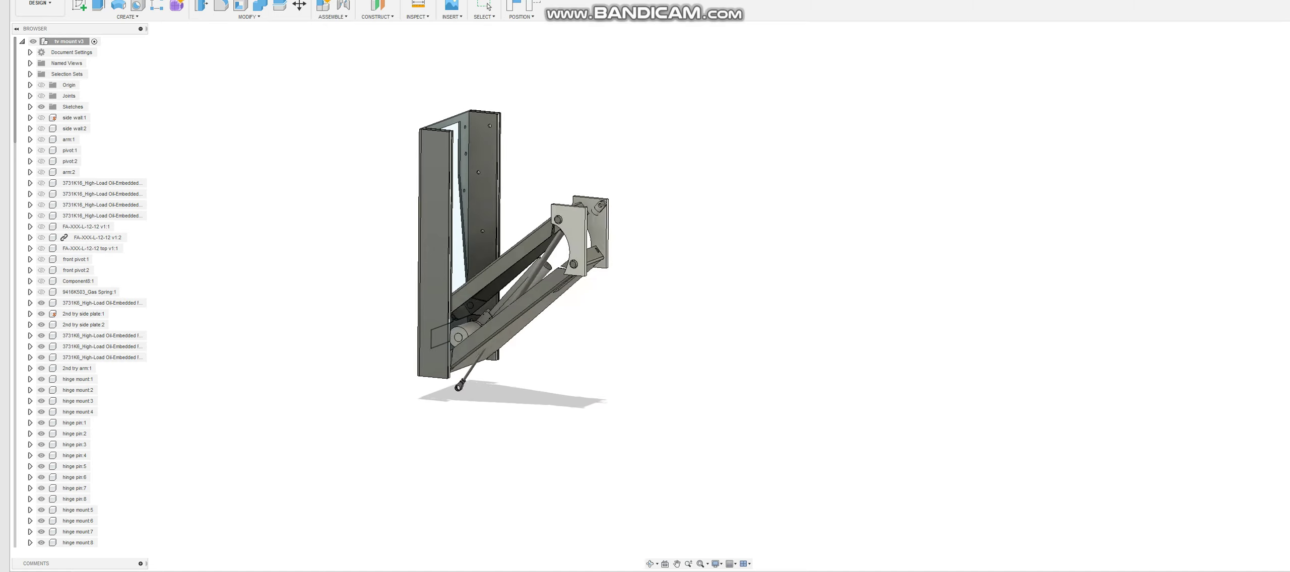
key(Escape)
Step: Measure the circular edge of the upper hinge pin in the near pivot plate
scroll(537, 192, up, 8)
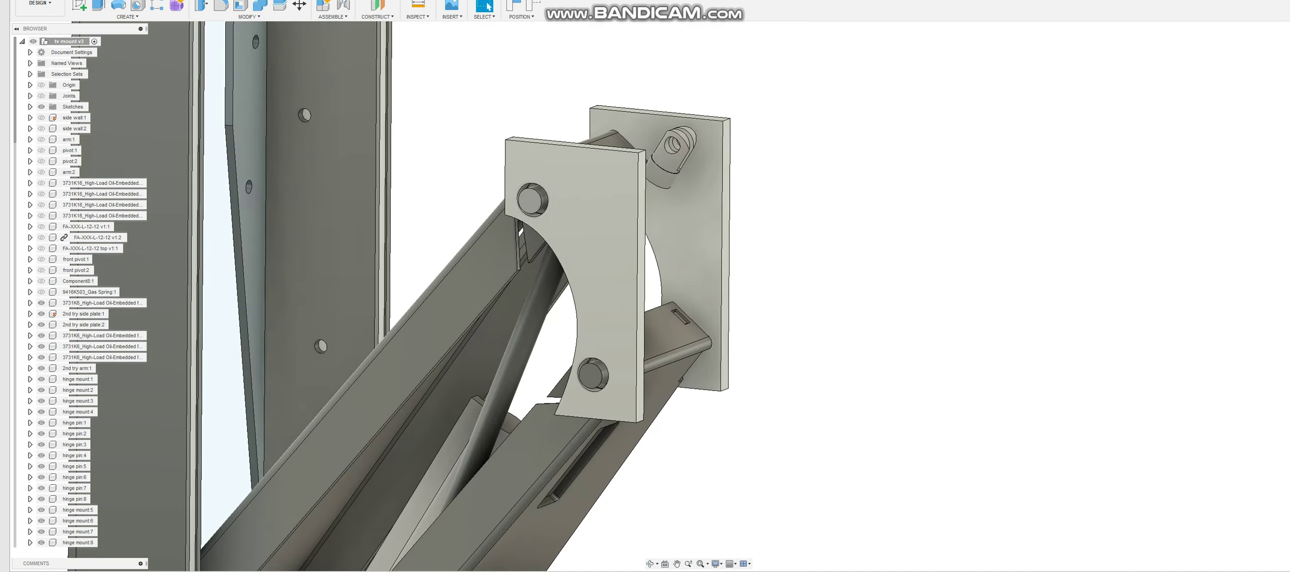
click(419, 6)
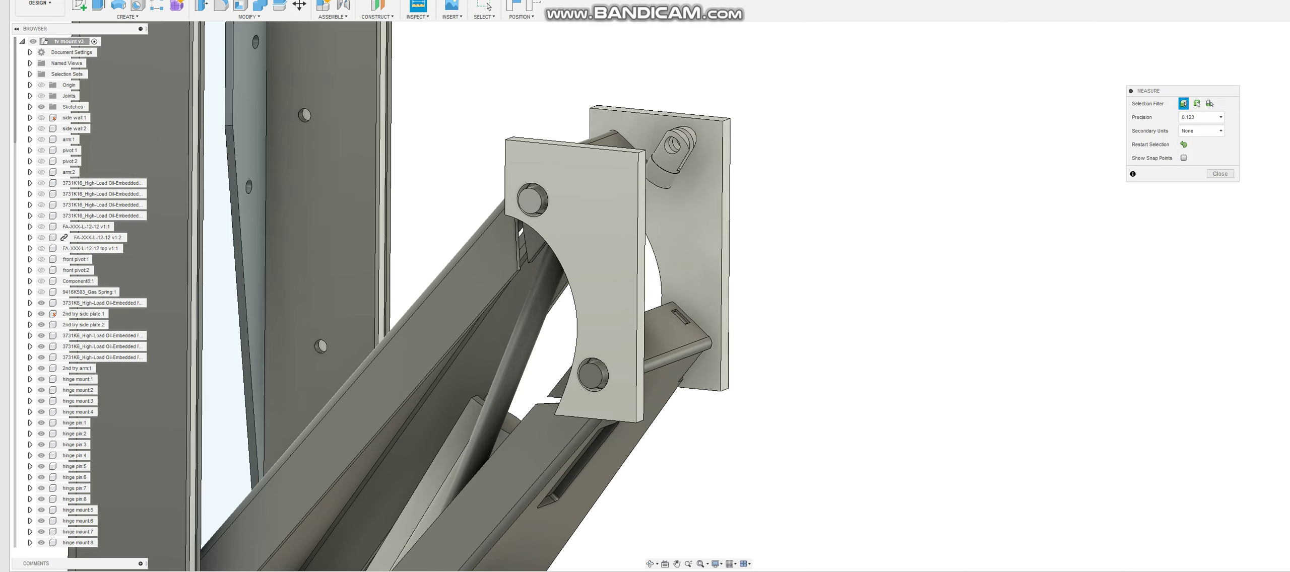
click(541, 204)
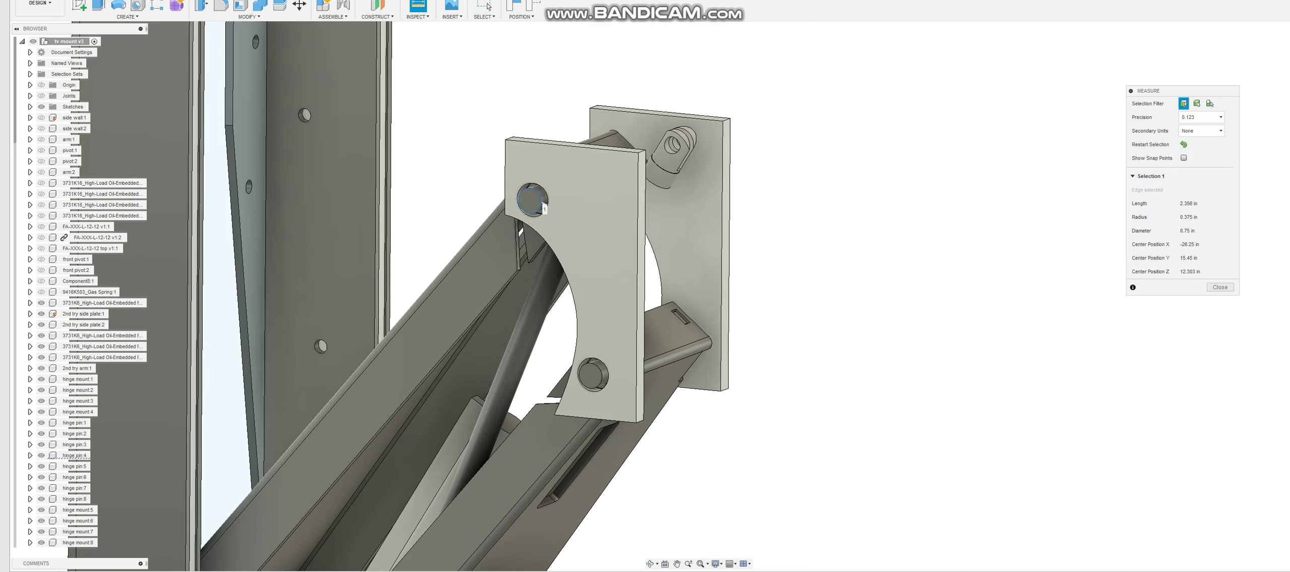
key(Escape)
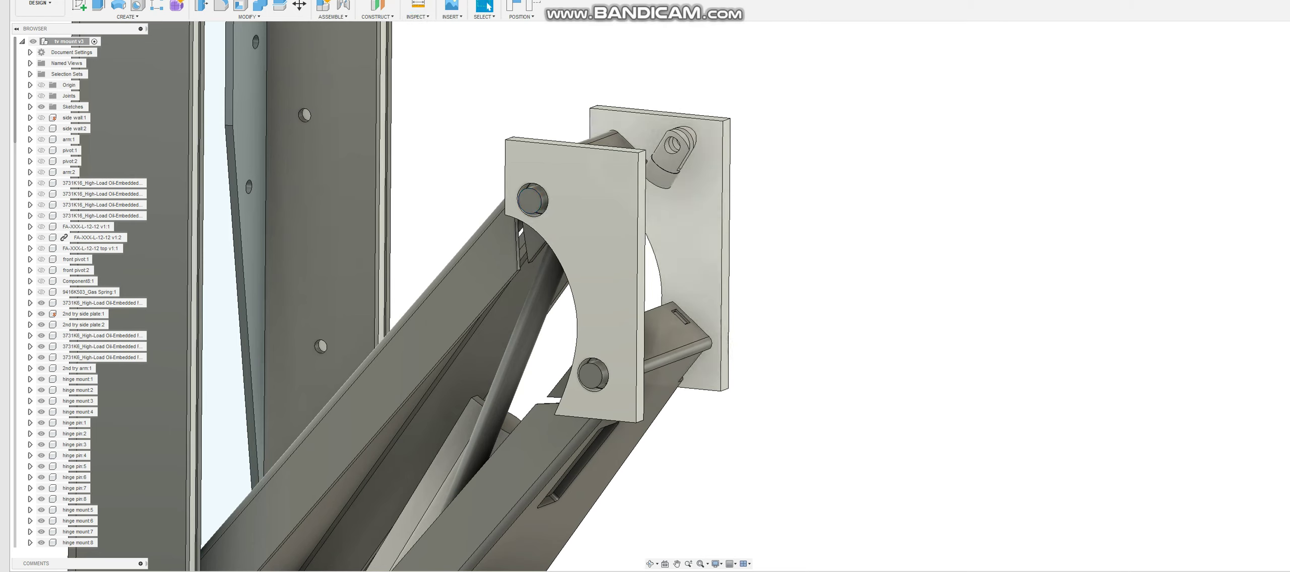
Step: Fold the arm linkage from its partly raised position fully into the back frame
scroll(671, 247, down, 4)
shift+middle_drag(580, 322, 639, 272)
scroll(639, 272, down, 3)
drag(648, 287, 571, 198)
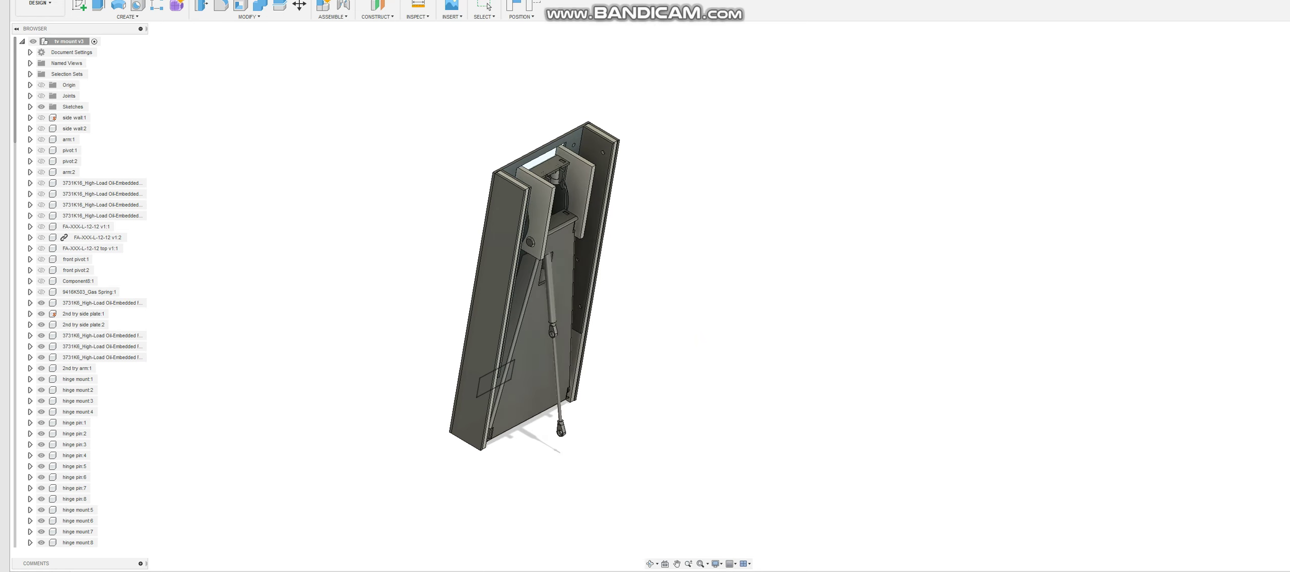
Step: Examine the folded assembly from the front, back and side, including the actuator motor's clearance in the back plate cutout
shift+middle_drag(625, 202, 571, 189)
scroll(570, 189, up, 4)
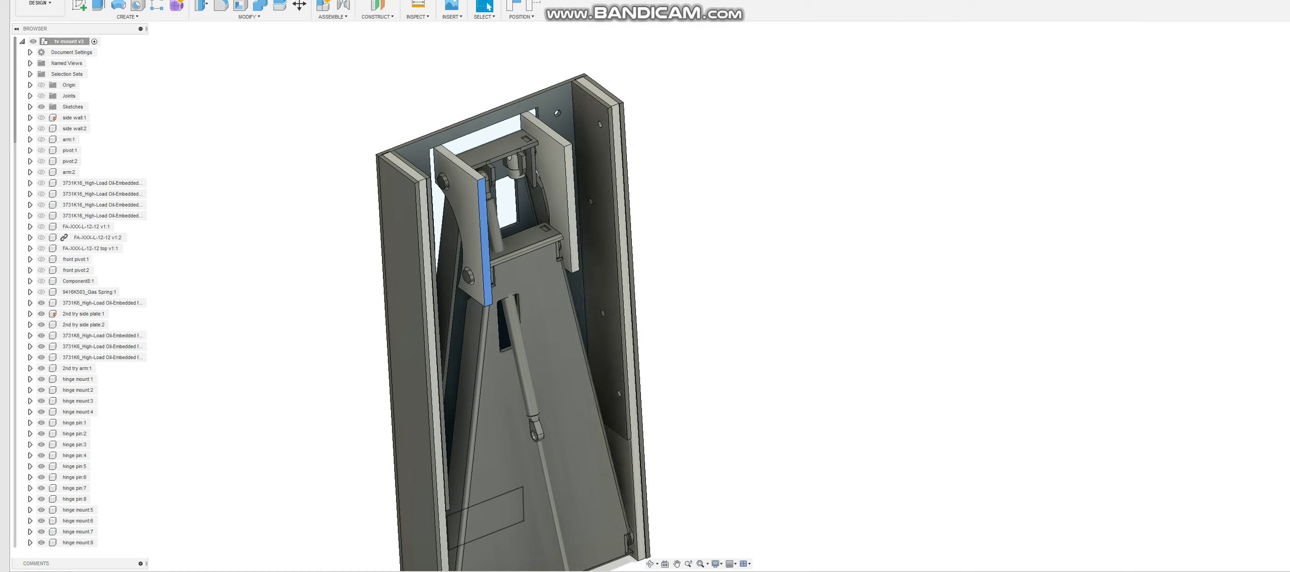
shift+middle_drag(504, 242, 691, 222)
scroll(574, 323, down, 4)
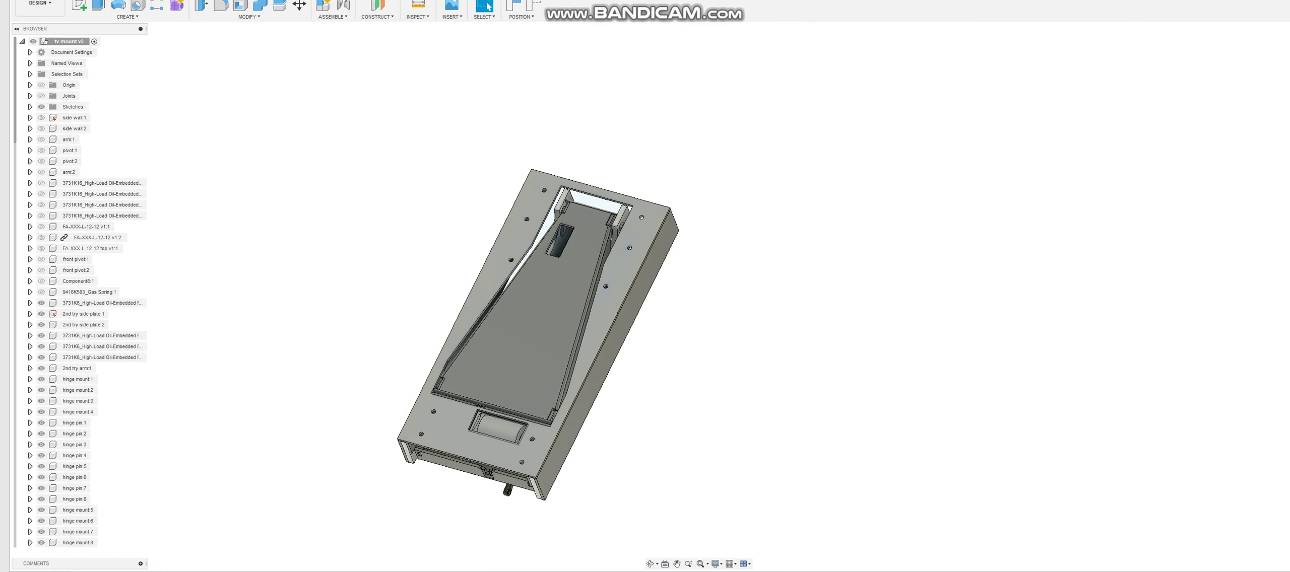
shift+middle_drag(600, 328, 509, 393)
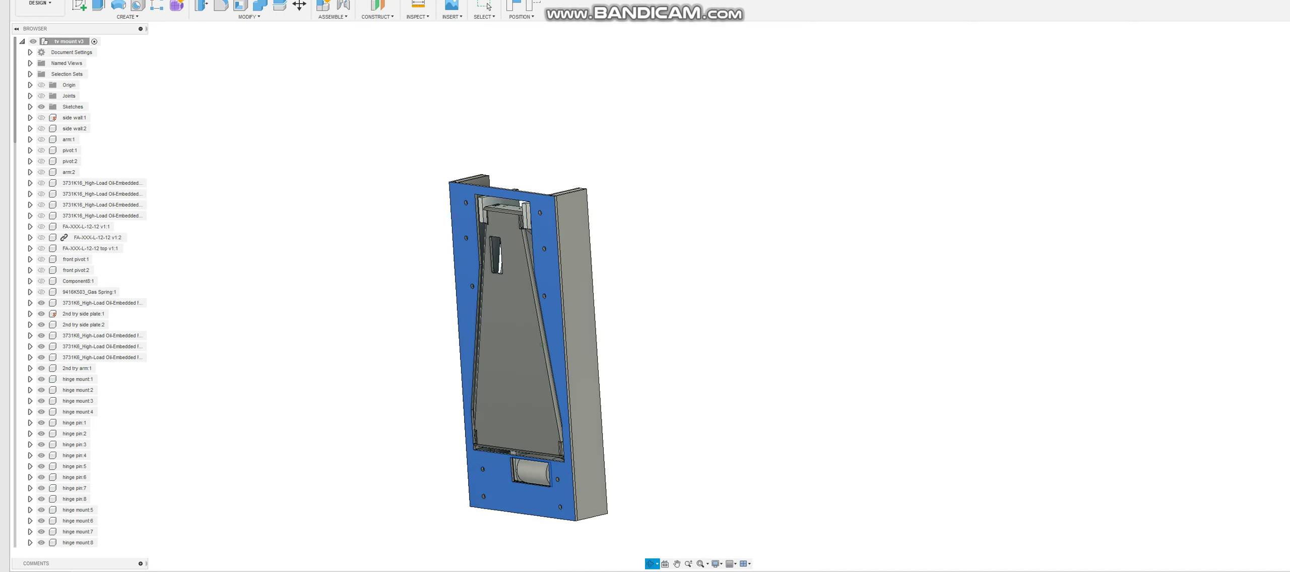
scroll(526, 477, up, 10)
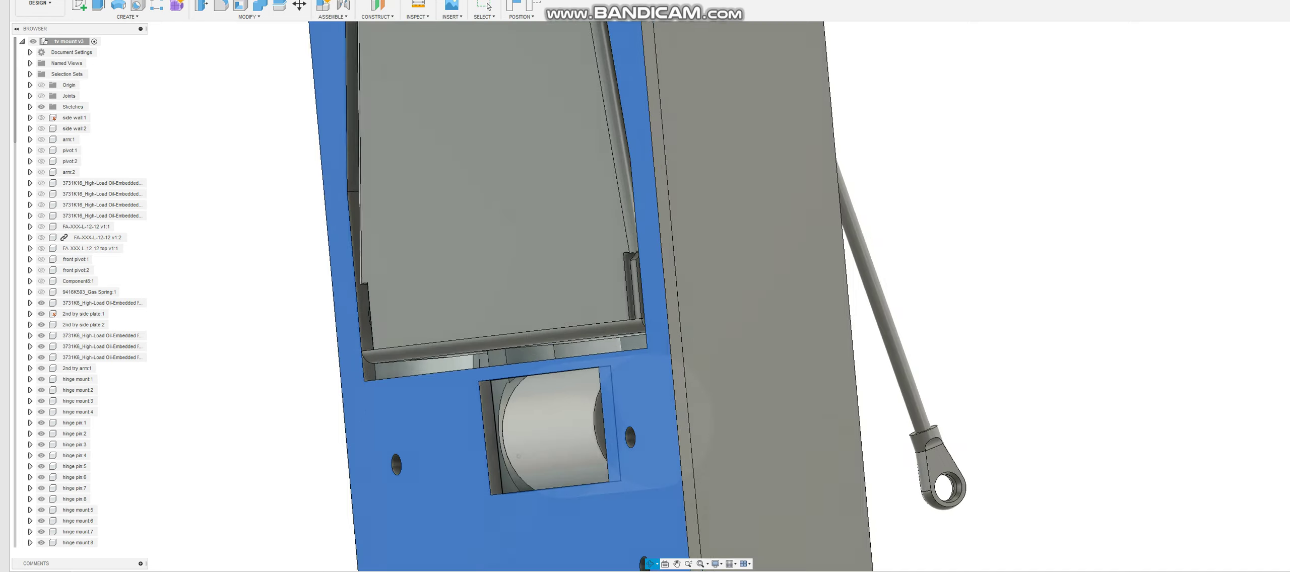
scroll(504, 430, up, 3)
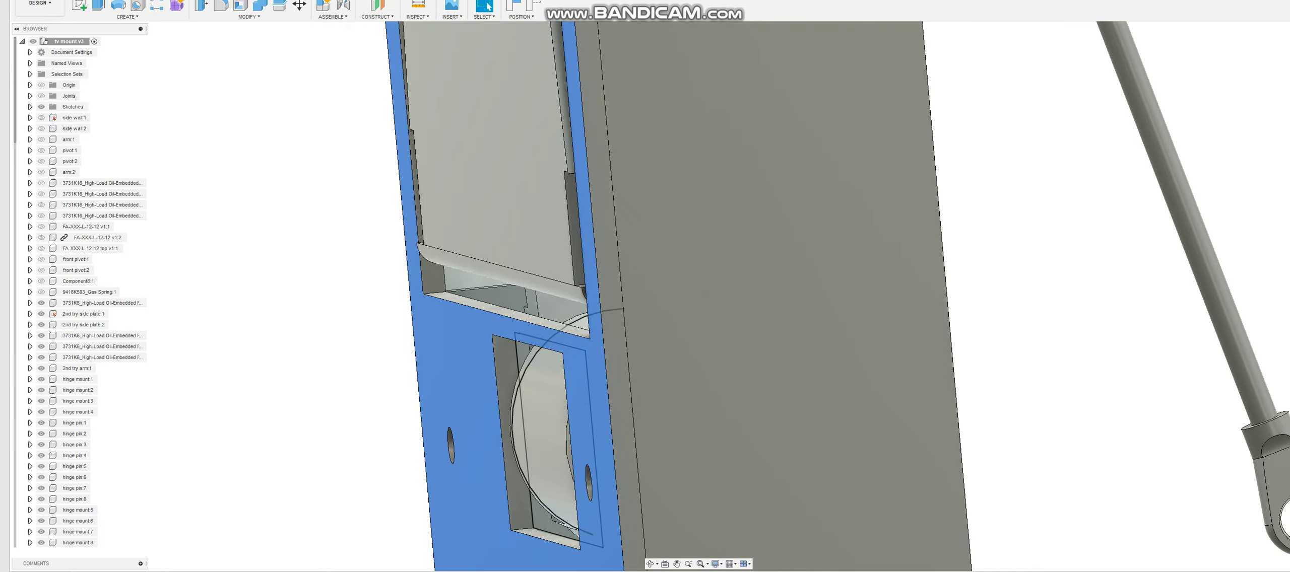
scroll(503, 432, down, 6)
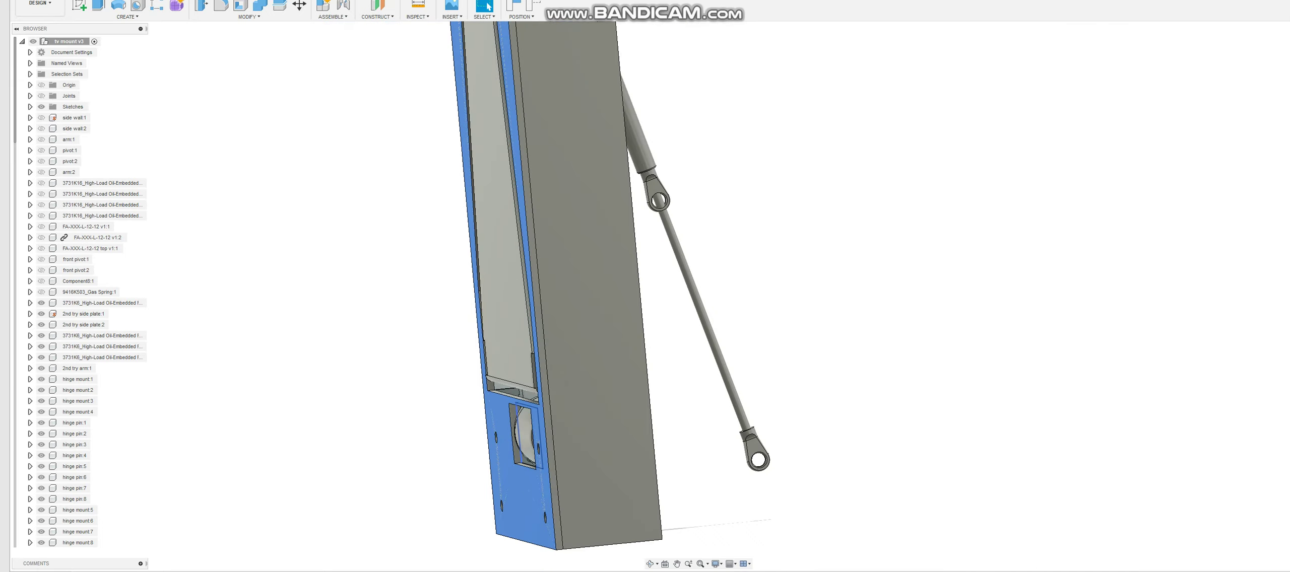
shift+middle_drag(504, 432, 373, 433)
shift+middle_drag(549, 438, 523, 439)
scroll(522, 438, down, 5)
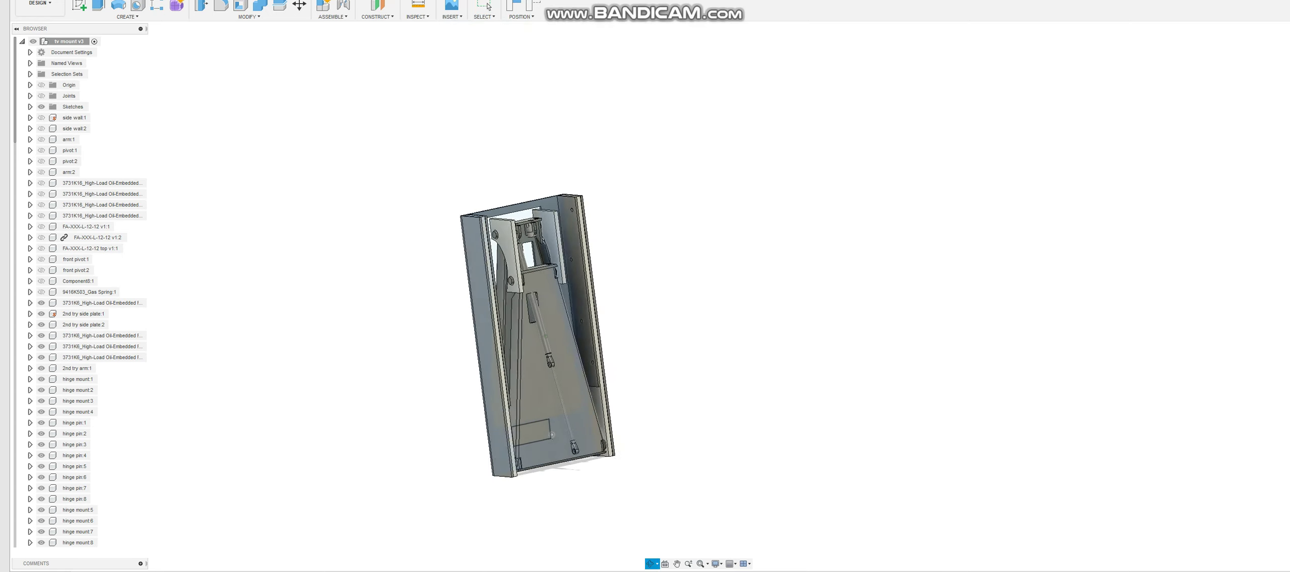
scroll(552, 255, up, 3)
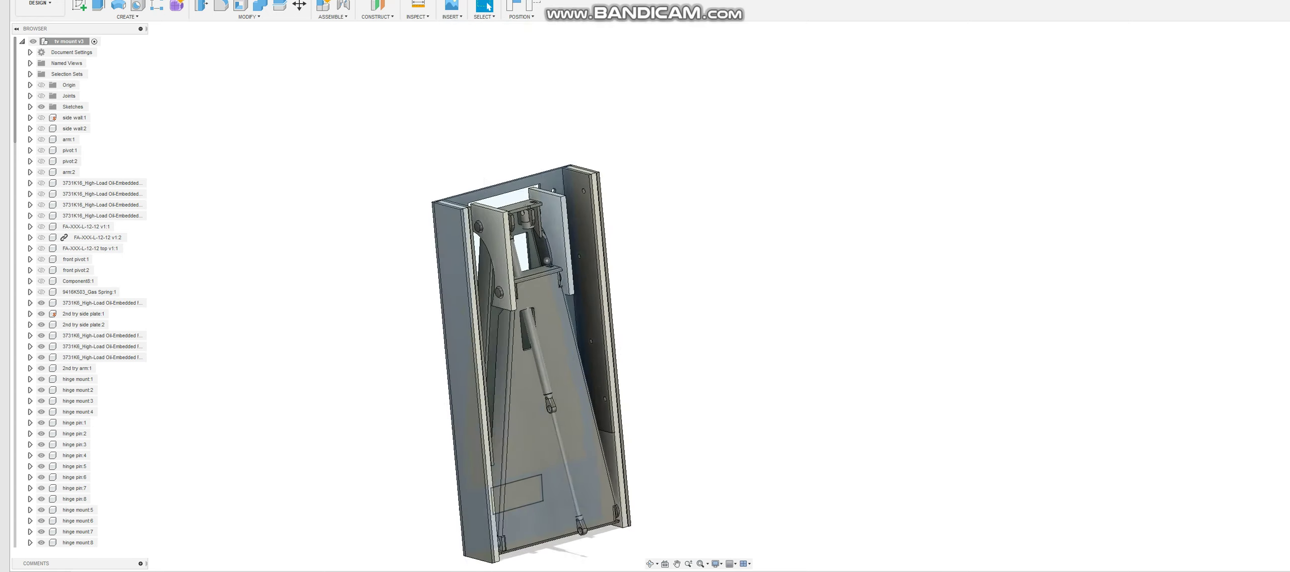
Step: Pull the back frame rearward off the upright side plates and lower the arm linkage to its extended position
drag(595, 282, 429, 236)
scroll(431, 235, down, 4)
shift+middle_drag(431, 235, 456, 252)
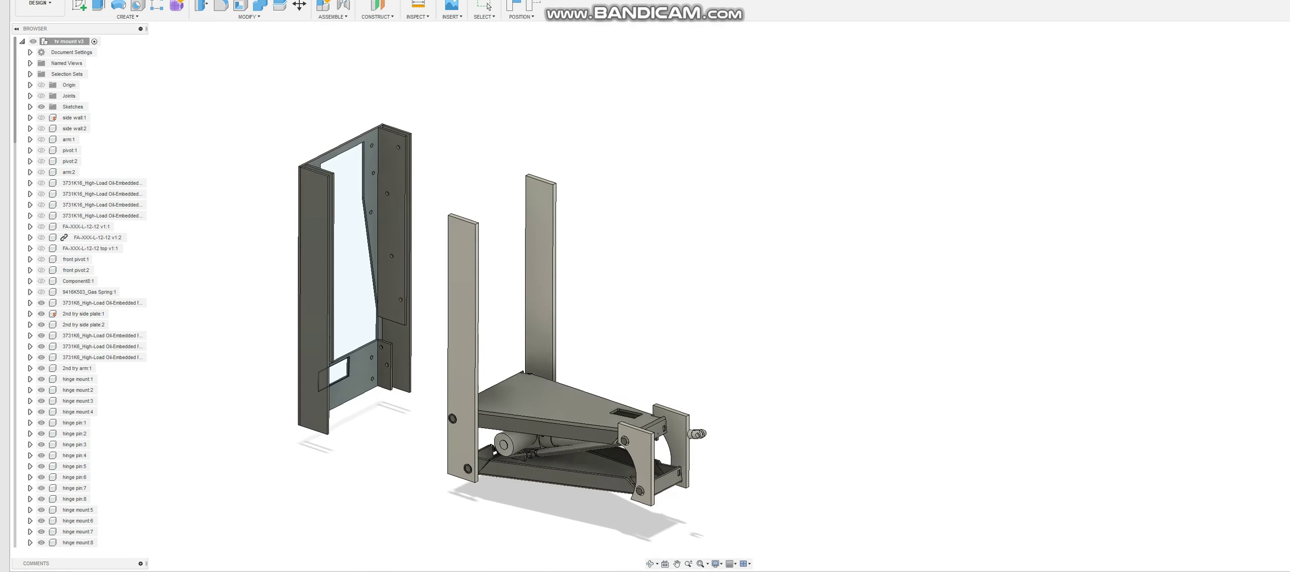
drag(619, 461, 626, 504)
scroll(624, 504, up, 4)
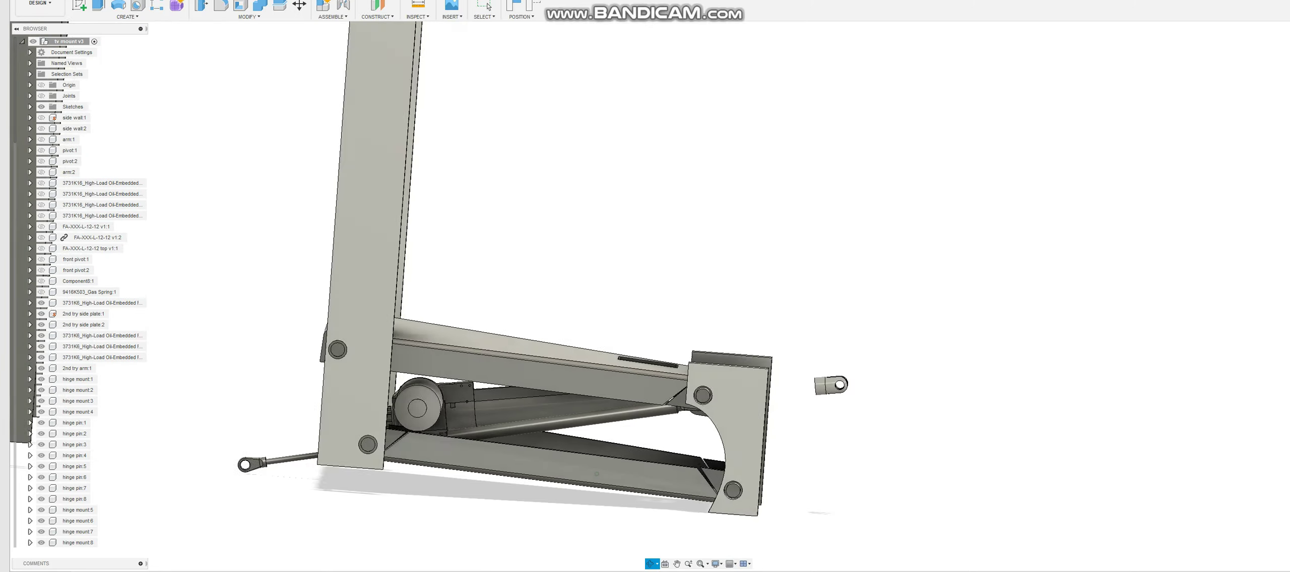